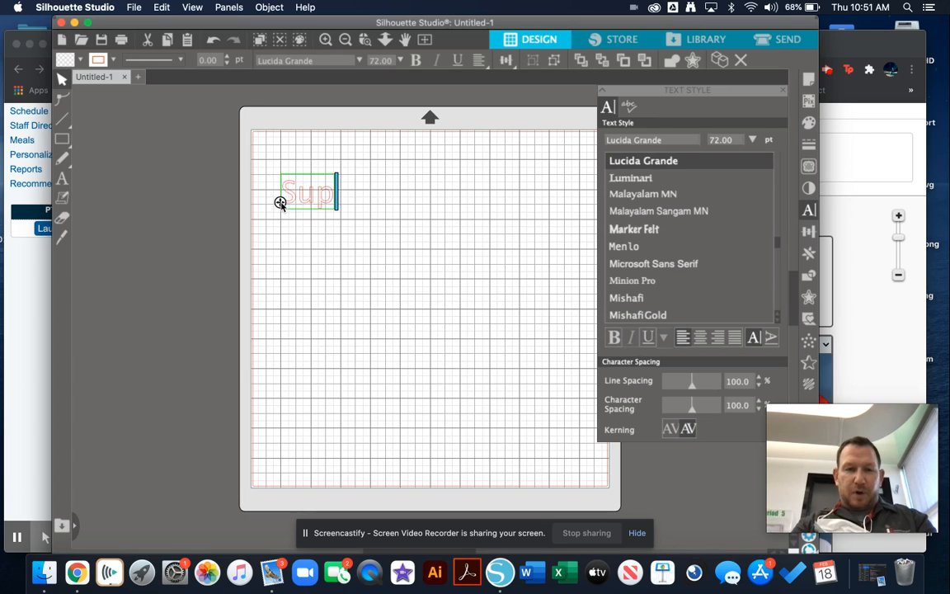
Step: Complete the text as "Superb" and place a duplicate of it below the original on the mat
{"action": "type", "text": "erb"}
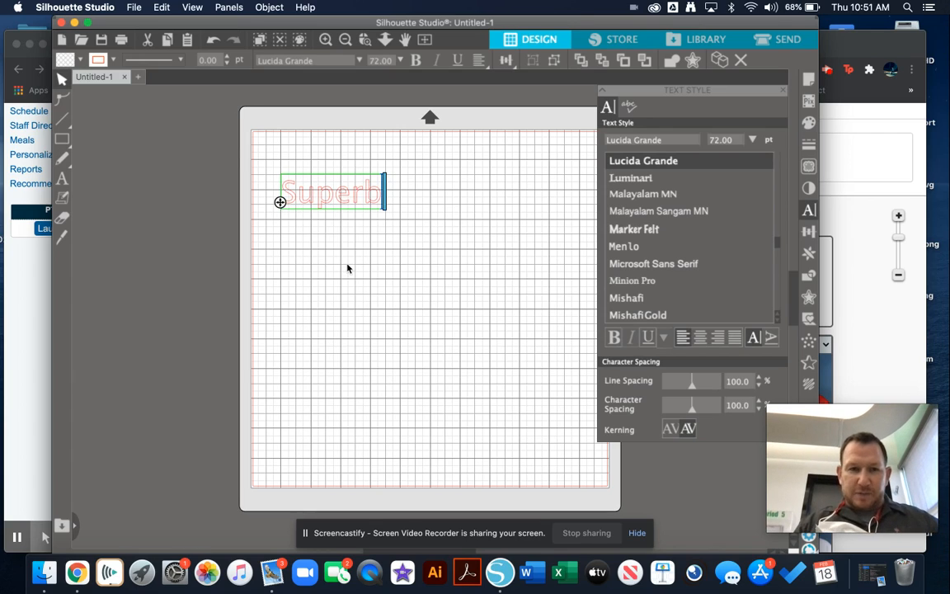
{"action": "left_click", "coordinate": [312, 233]}
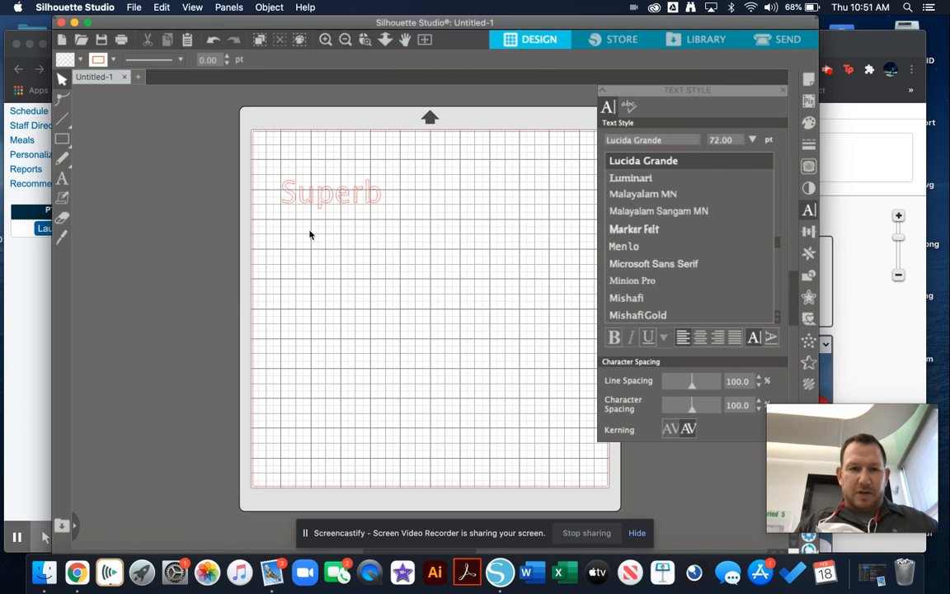
{"action": "left_click", "coordinate": [317, 202]}
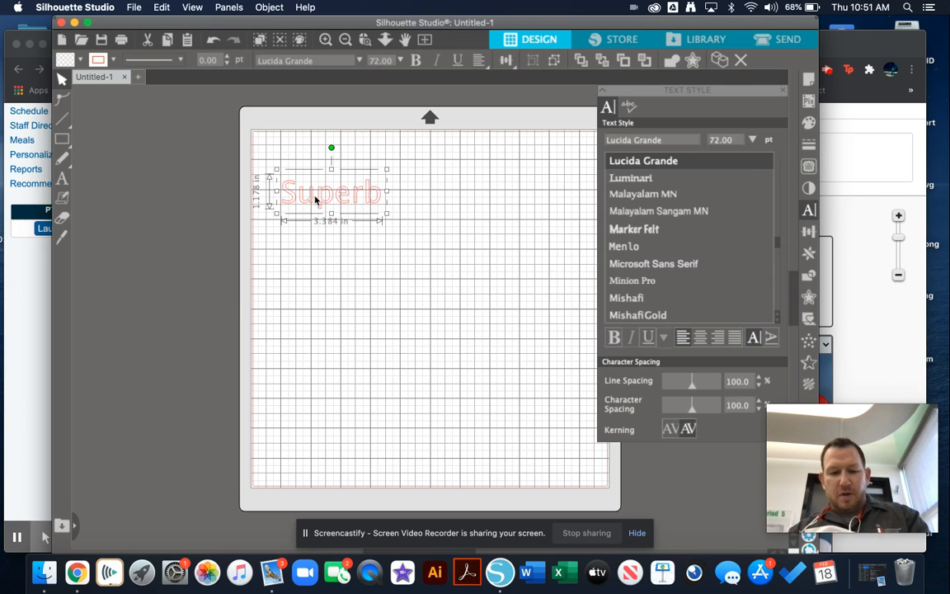
{"action": "key", "text": "super+d"}
{"action": "left_click_drag", "start_coordinate": [348, 217], "coordinate": [355, 302]}
Step: Enlarge the original text to about 8.33 in wide and the copy to about 7.02 in wide, keeping the copy clear below
{"action": "left_click", "coordinate": [339, 197]}
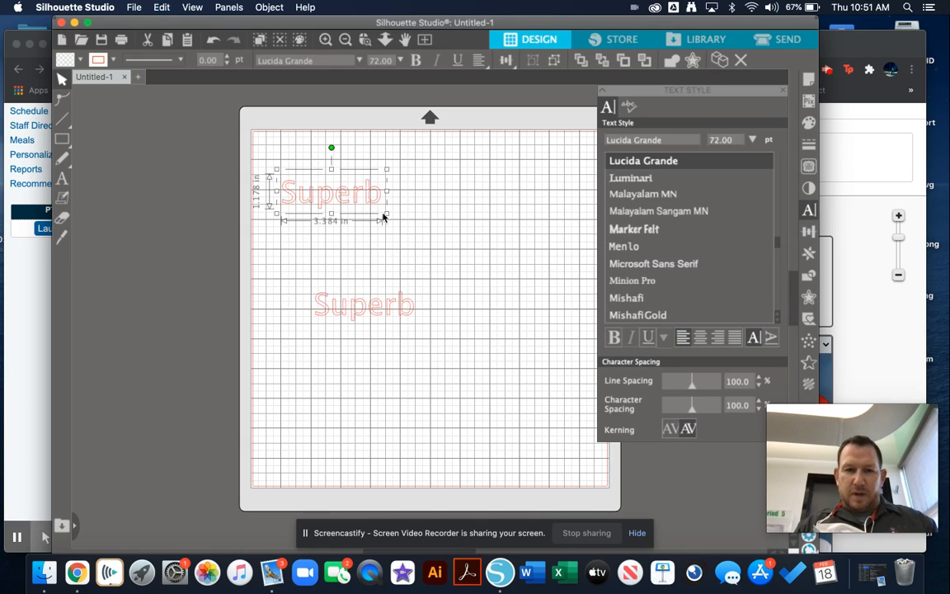
{"action": "left_click_drag", "start_coordinate": [386, 213], "coordinate": [511, 280]}
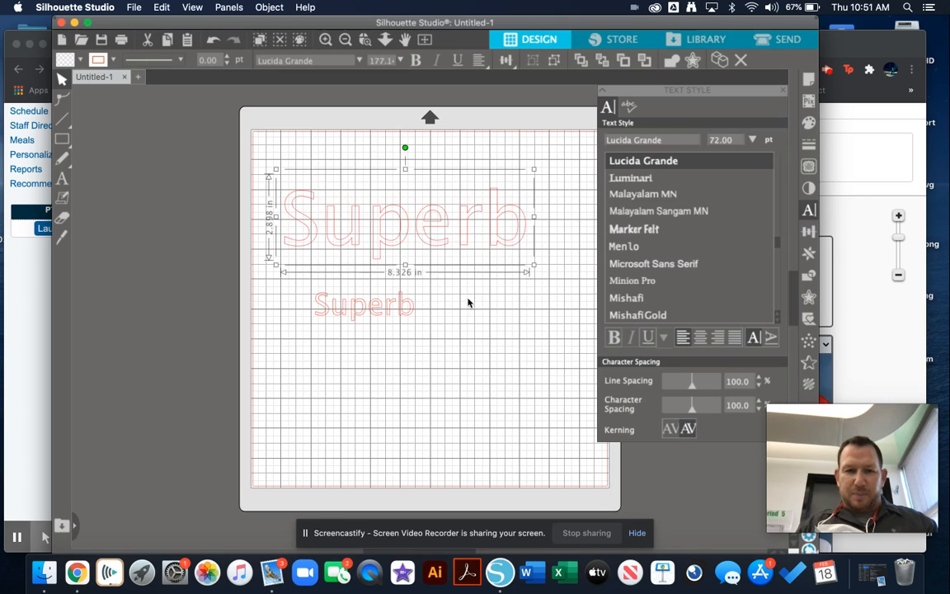
{"action": "left_click", "coordinate": [400, 316]}
{"action": "left_click_drag", "start_coordinate": [419, 326], "coordinate": [511, 400]}
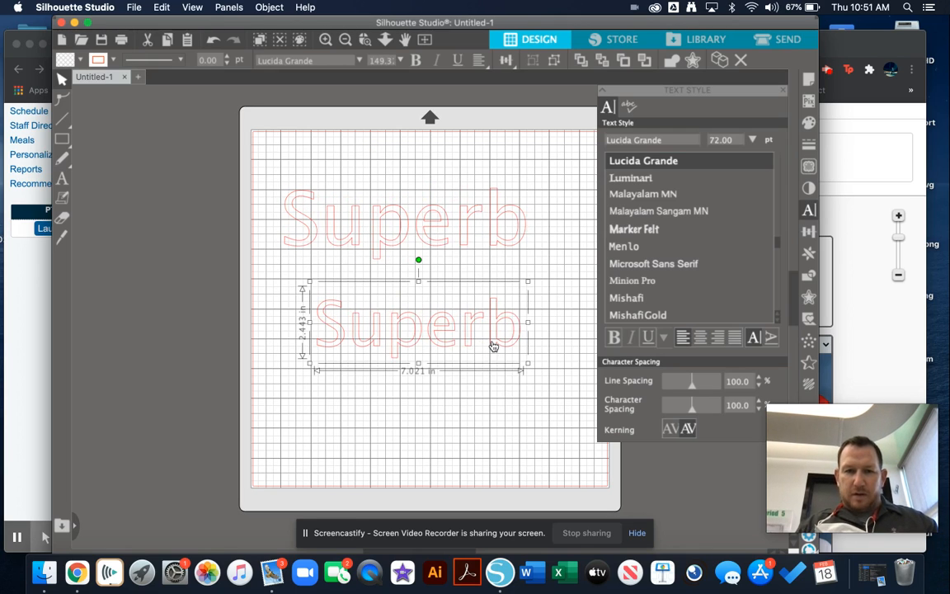
{"action": "left_click_drag", "start_coordinate": [493, 347], "coordinate": [493, 357]}
Step: Try successive fonts on the upper Superb text and set it to Savoye LET
{"action": "left_click", "coordinate": [471, 233]}
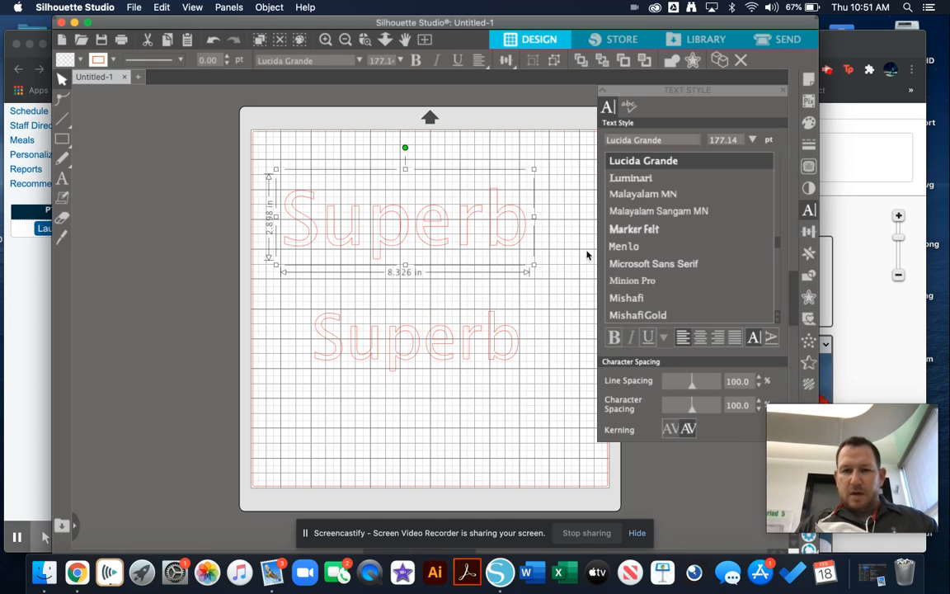
{"action": "left_click", "coordinate": [809, 209]}
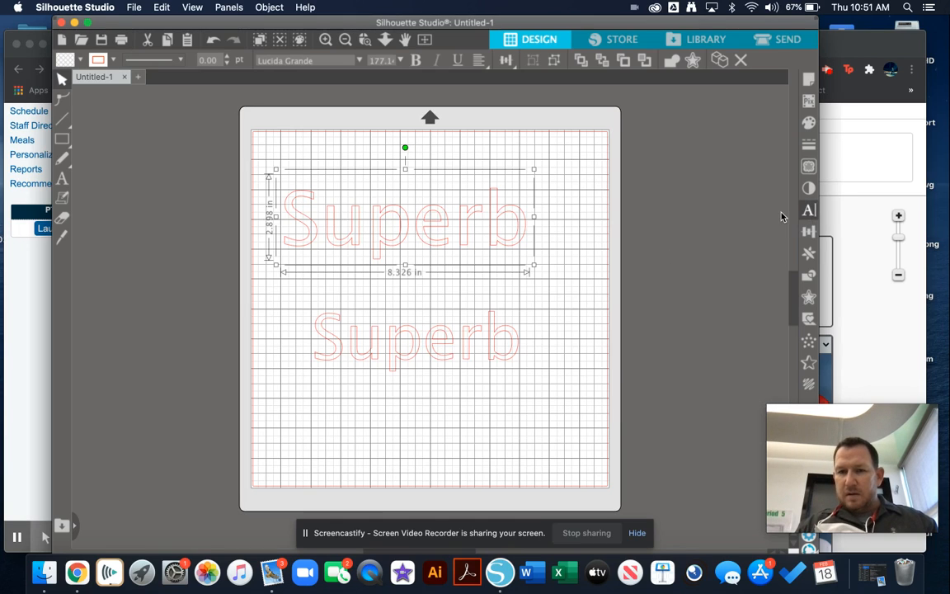
{"action": "left_click", "coordinate": [809, 211]}
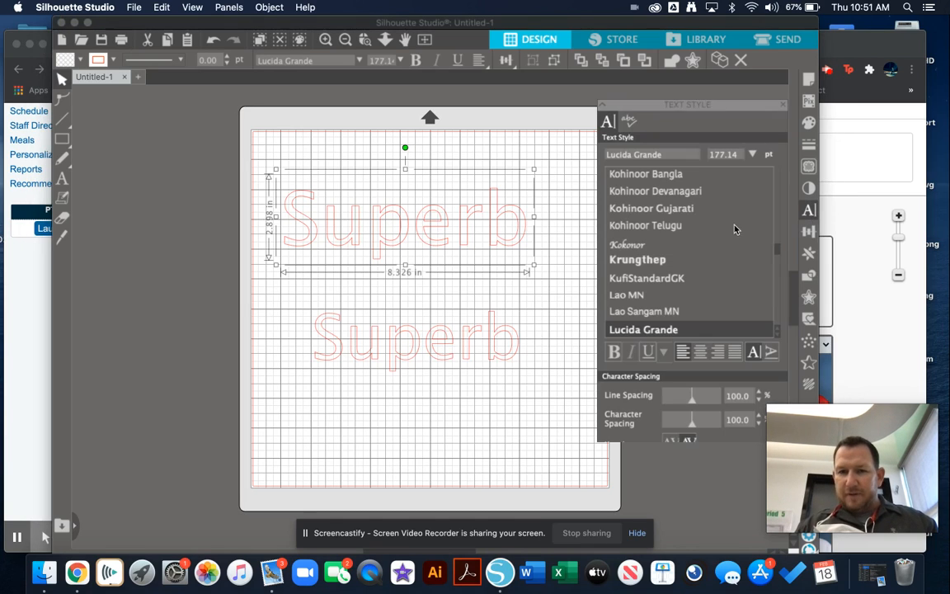
{"action": "left_click", "coordinate": [649, 237]}
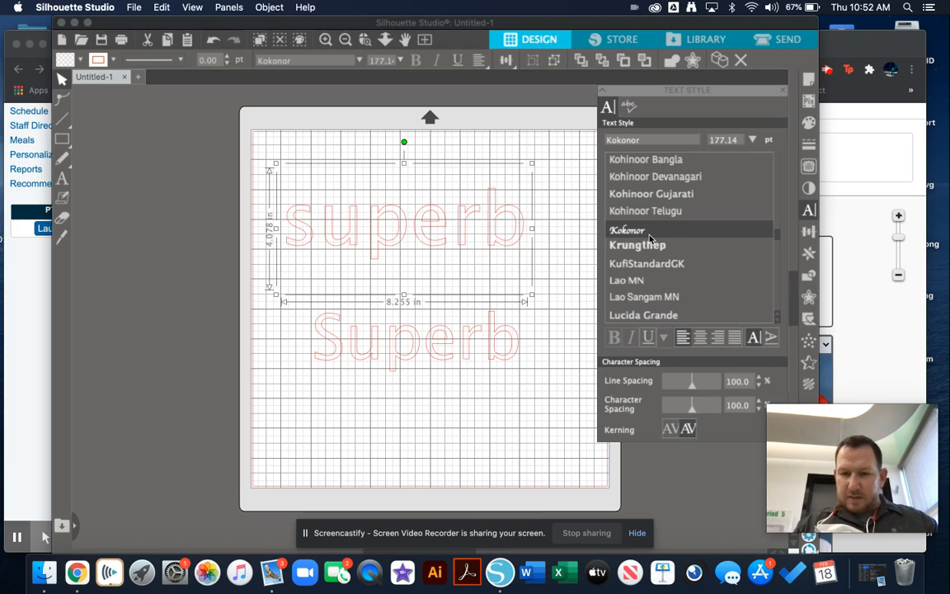
{"action": "key", "text": "Down"}
{"action": "key", "text": "Down"}
{"action": "key", "text": "Down"}
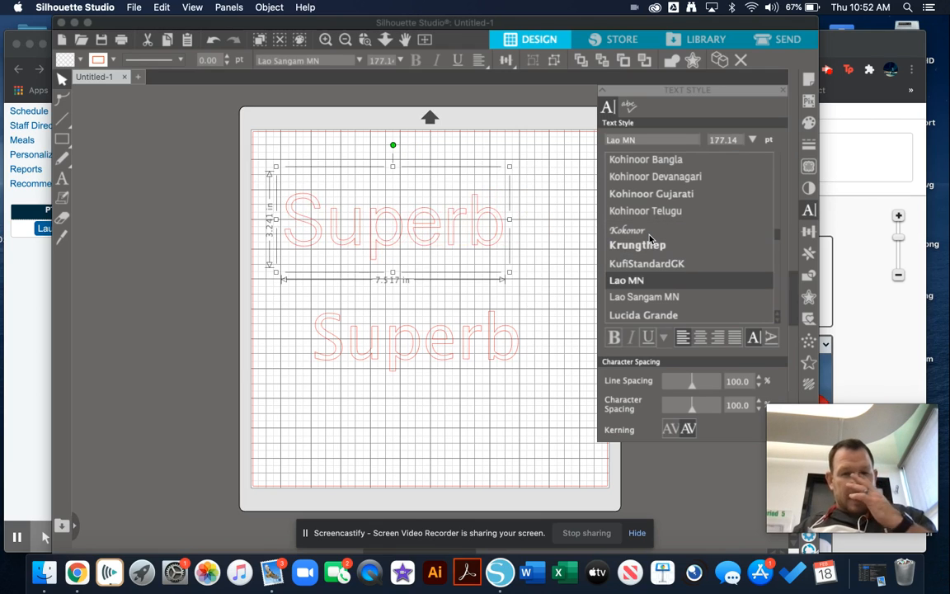
{"action": "key", "text": "Down"}
{"action": "key", "text": "Down"}
{"action": "key", "text": "Down"}
{"action": "key", "text": "Down"}
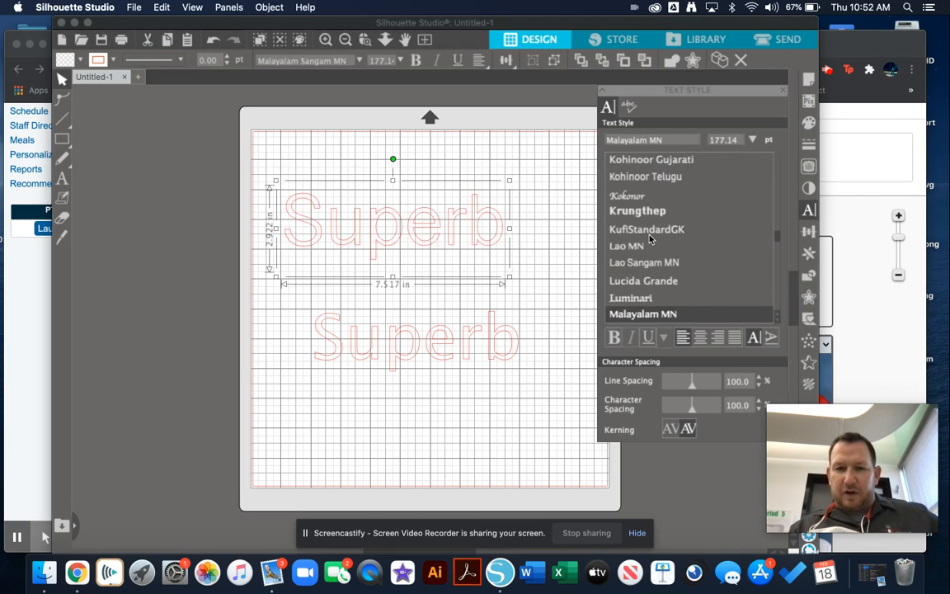
{"action": "key", "text": "Down"}
{"action": "key", "text": "Down"}
{"action": "key", "text": "Down"}
{"action": "key", "text": "Down"}
{"action": "key", "text": "Down"}
{"action": "key", "text": "Down"}
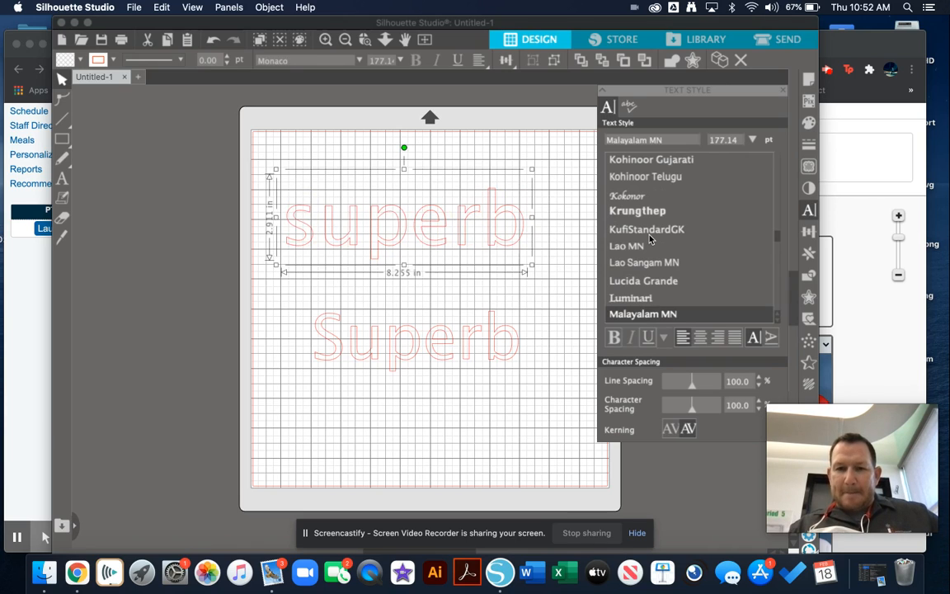
{"action": "key", "text": "Down"}
{"action": "key", "text": "Down"}
{"action": "key", "text": "Down"}
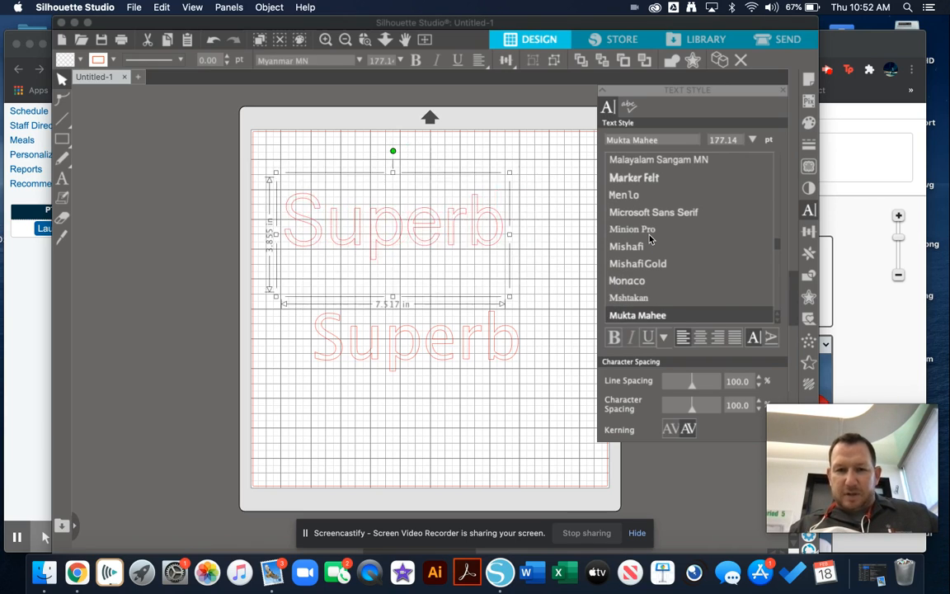
{"action": "key", "text": "Down"}
{"action": "key", "text": "Down"}
{"action": "key", "text": "Down"}
{"action": "key", "text": "Down"}
{"action": "key", "text": "Down"}
{"action": "key", "text": "Down"}
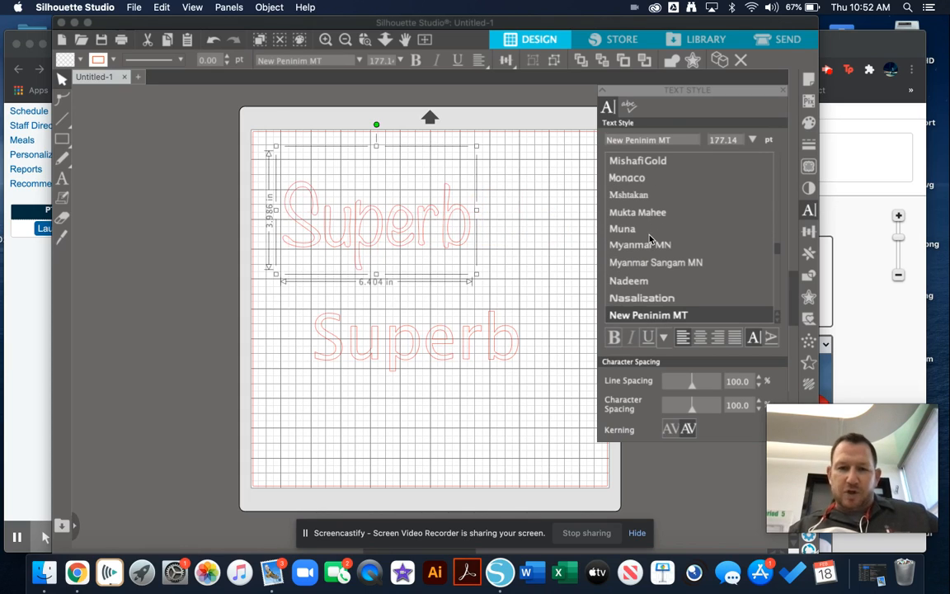
{"action": "key", "text": "Down"}
{"action": "key", "text": "Down"}
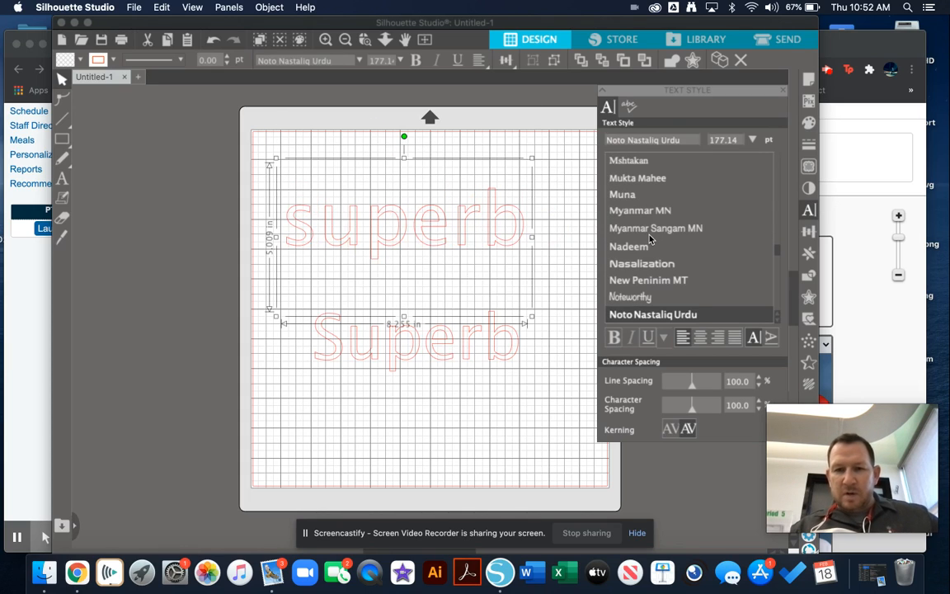
{"action": "key", "text": "Down"}
{"action": "key", "text": "Down"}
{"action": "key", "text": "Down"}
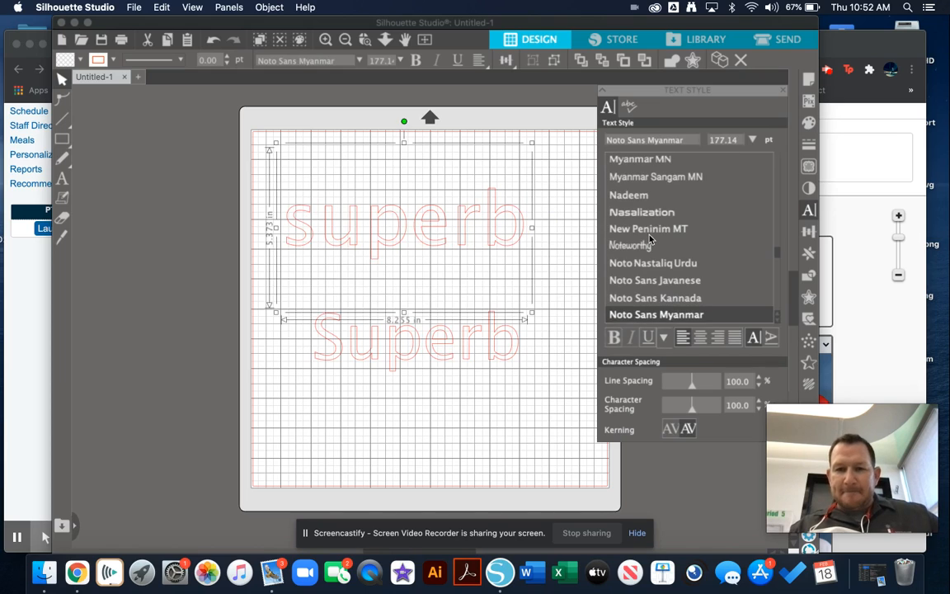
{"action": "key", "text": "Down"}
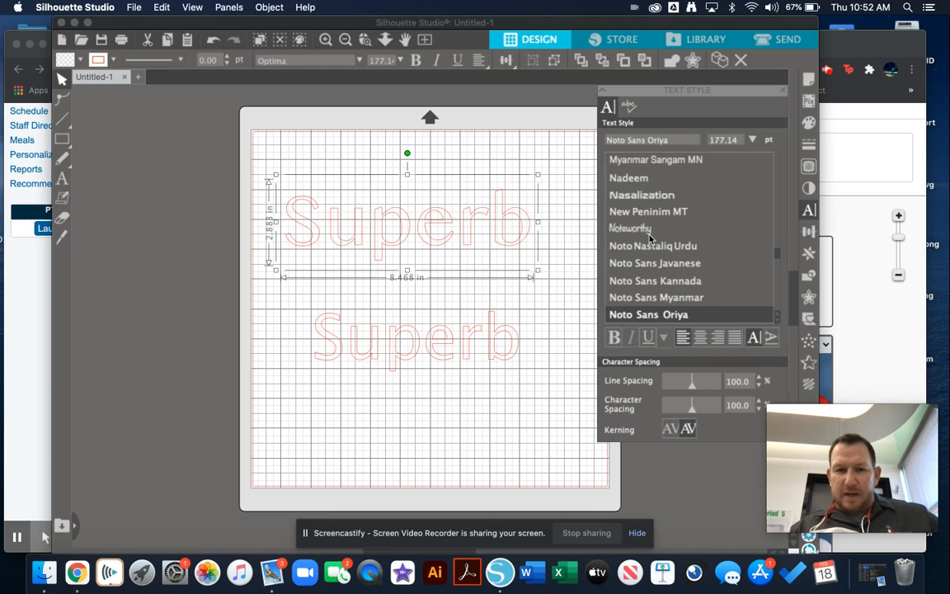
{"action": "key", "text": "Down"}
{"action": "key", "text": "Down"}
{"action": "key", "text": "Down"}
{"action": "key", "text": "Down"}
{"action": "key", "text": "Down"}
{"action": "key", "text": "Down"}
{"action": "key", "text": "Down"}
{"action": "key", "text": "Down"}
{"action": "key", "text": "Down"}
{"action": "key", "text": "Down"}
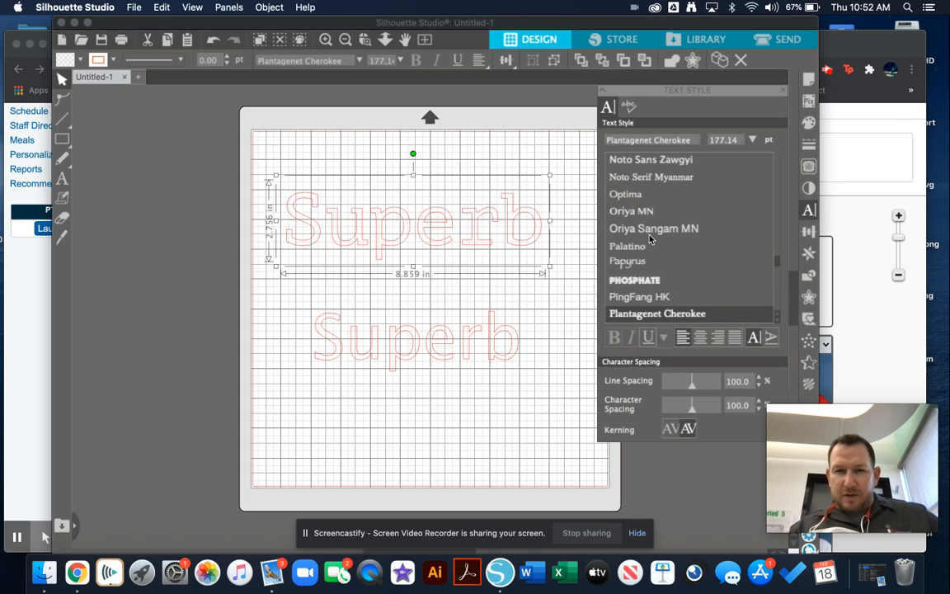
{"action": "key", "text": "Down"}
{"action": "key", "text": "Down"}
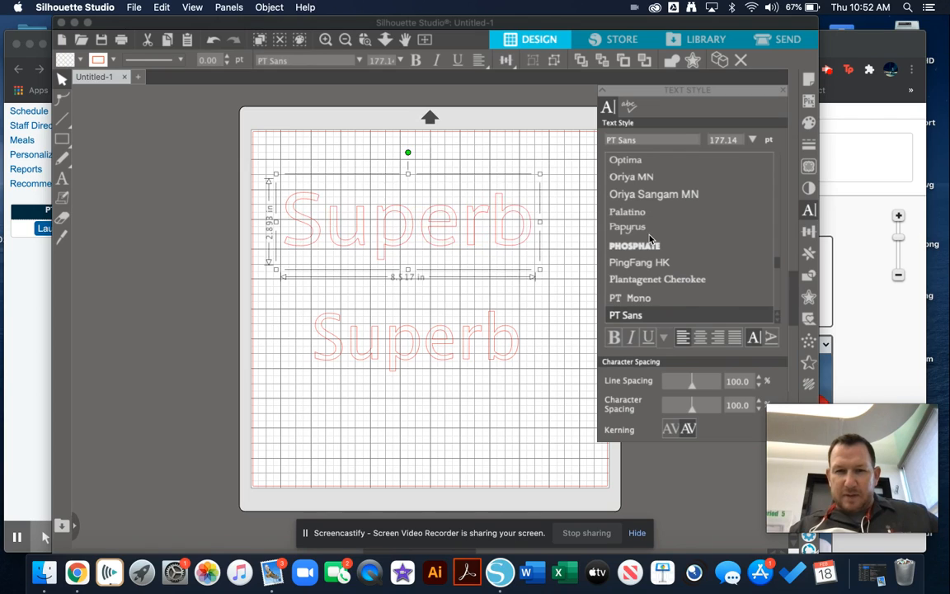
{"action": "key", "text": "Down"}
{"action": "key", "text": "Down"}
{"action": "key", "text": "Down"}
{"action": "key", "text": "Down"}
{"action": "key", "text": "Down"}
{"action": "key", "text": "Down"}
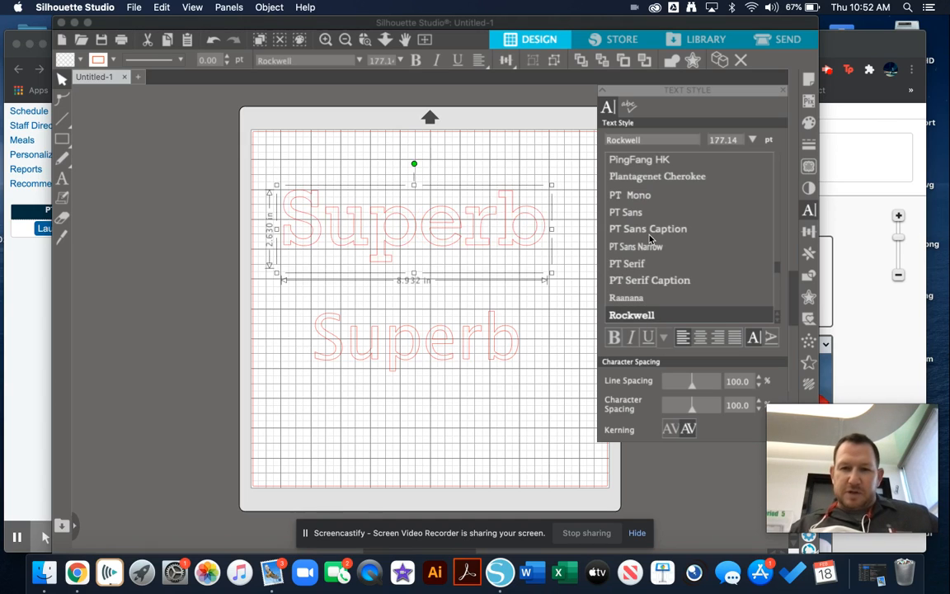
{"action": "key", "text": "Down"}
{"action": "key", "text": "Down"}
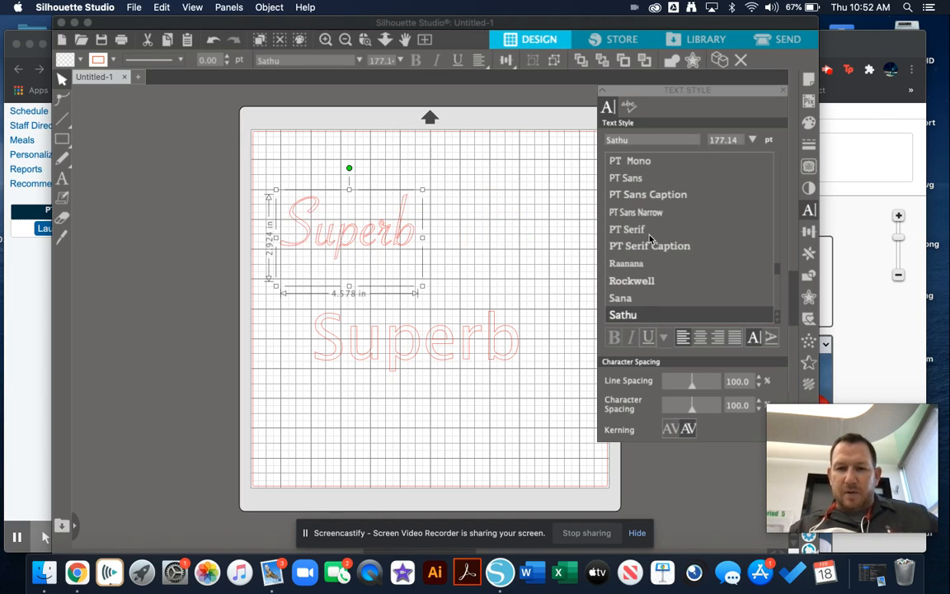
{"action": "key", "text": "Down"}
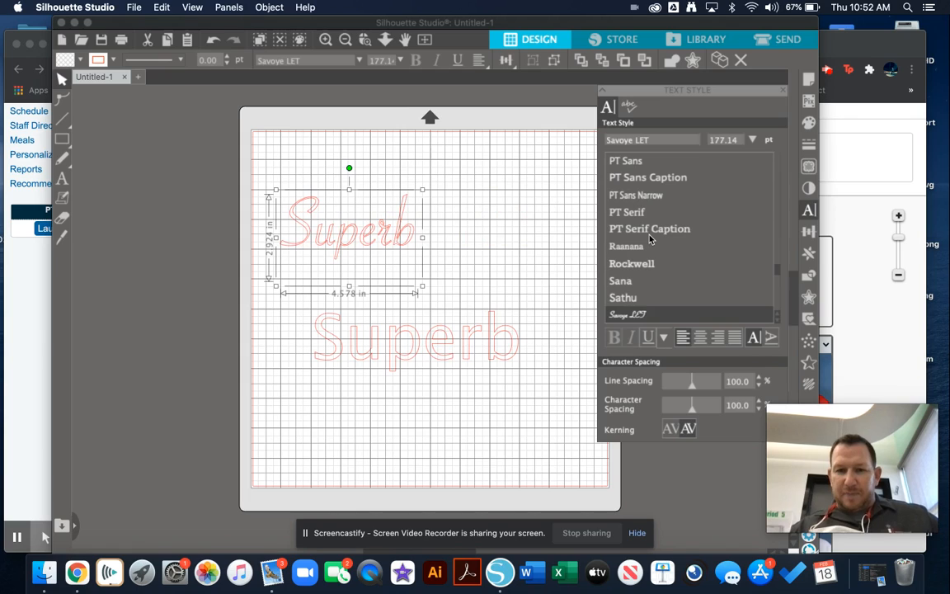
{"action": "key", "text": "Up"}
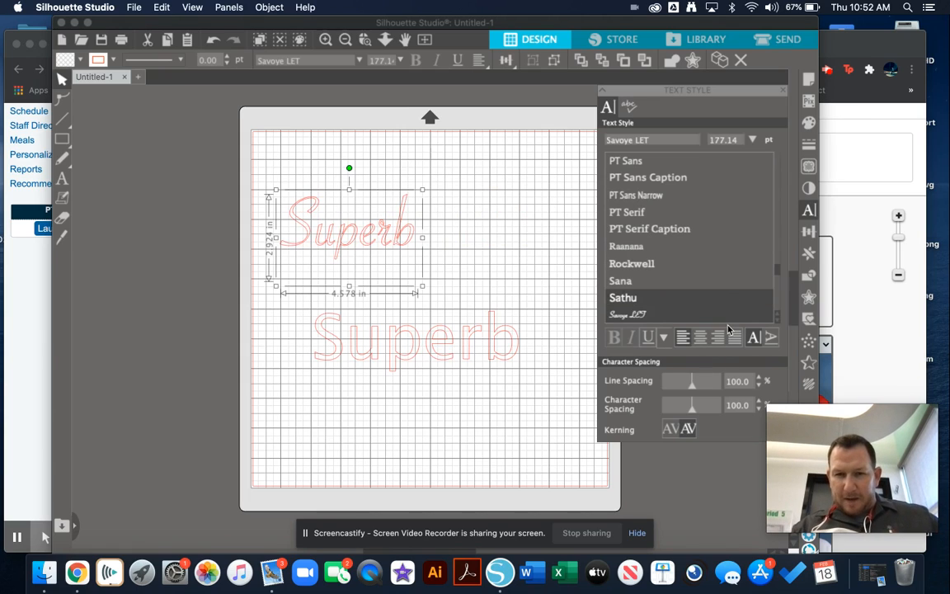
{"action": "left_click", "coordinate": [639, 314]}
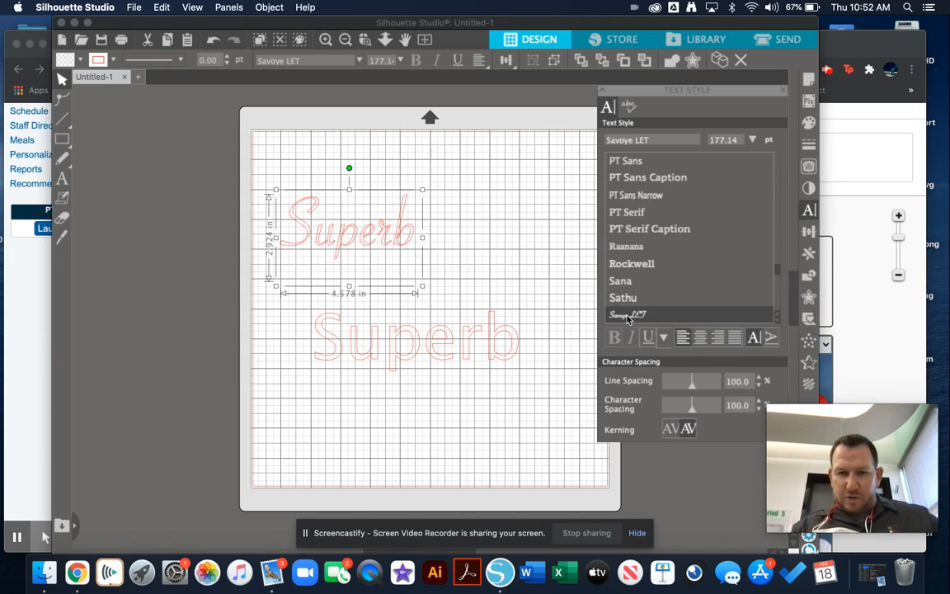
Step: Enlarge the upper script text proportionally and move it up near the mat's upper edge, clear of the lower text
{"action": "left_click", "coordinate": [422, 287]}
{"action": "left_click", "coordinate": [402, 237]}
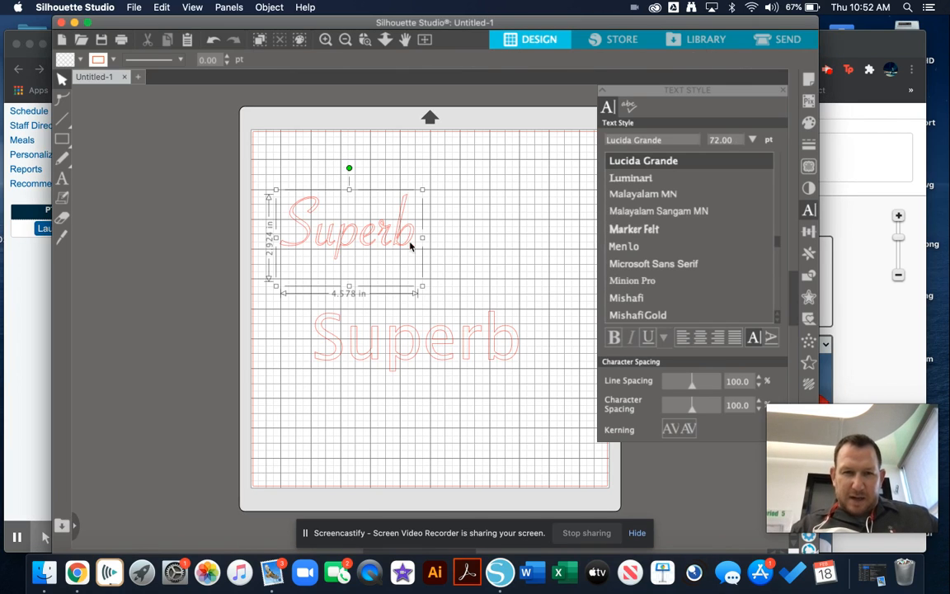
{"action": "left_click_drag", "start_coordinate": [422, 287], "coordinate": [549, 328]}
{"action": "left_click_drag", "start_coordinate": [522, 295], "coordinate": [520, 244]}
Step: Try successive fonts on the lower Superb text and set it to Phosphate
{"action": "left_click", "coordinate": [477, 371]}
{"action": "left_click", "coordinate": [478, 352]}
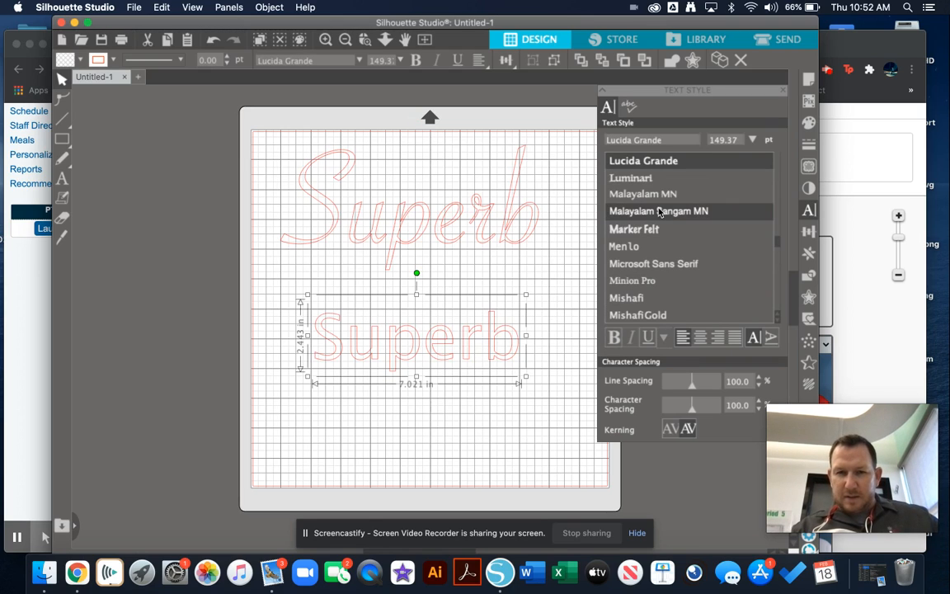
{"action": "scroll", "coordinate": [659, 212], "scroll_direction": "down", "scroll_amount": 5}
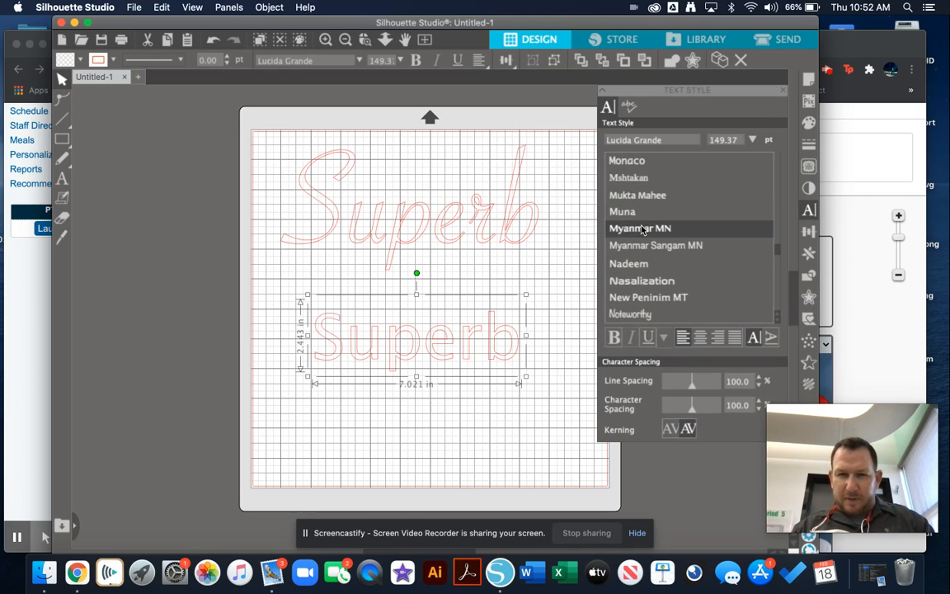
{"action": "left_click", "coordinate": [643, 230]}
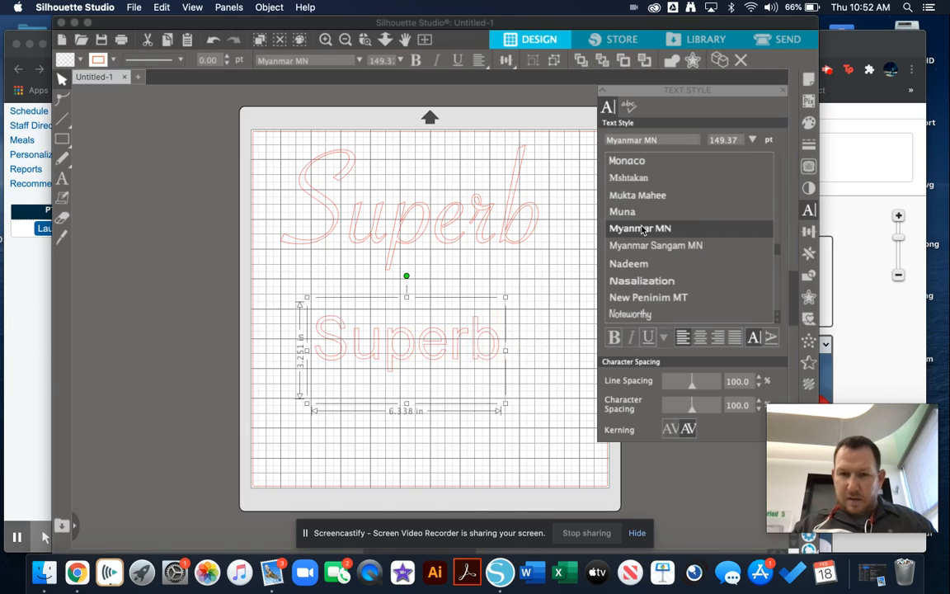
{"action": "key", "text": "Down"}
{"action": "key", "text": "Down"}
{"action": "key", "text": "Down"}
{"action": "key", "text": "Down"}
{"action": "key", "text": "Down"}
{"action": "key", "text": "Down"}
{"action": "key", "text": "Down"}
{"action": "key", "text": "Down"}
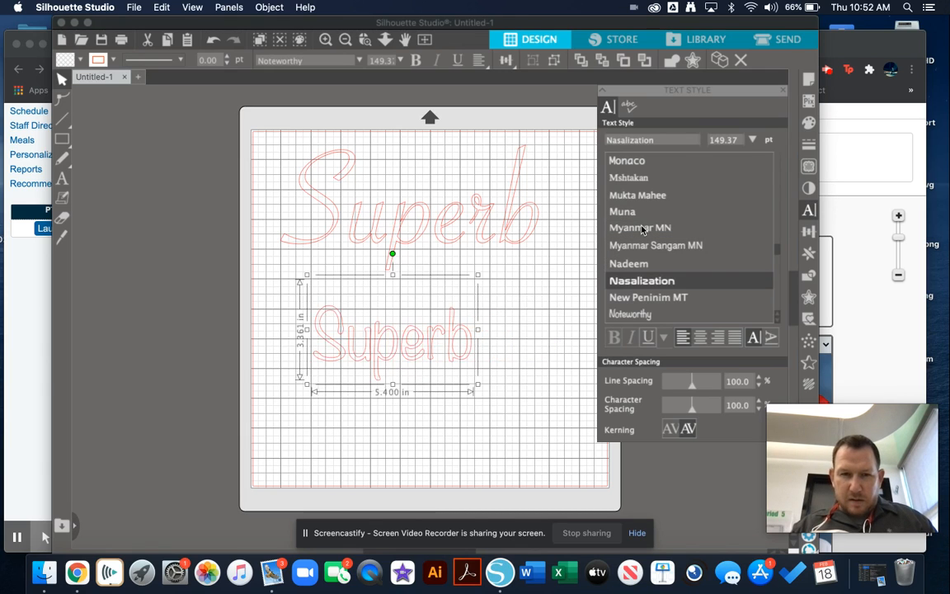
{"action": "key", "text": "Down"}
{"action": "key", "text": "Down"}
{"action": "key", "text": "Down"}
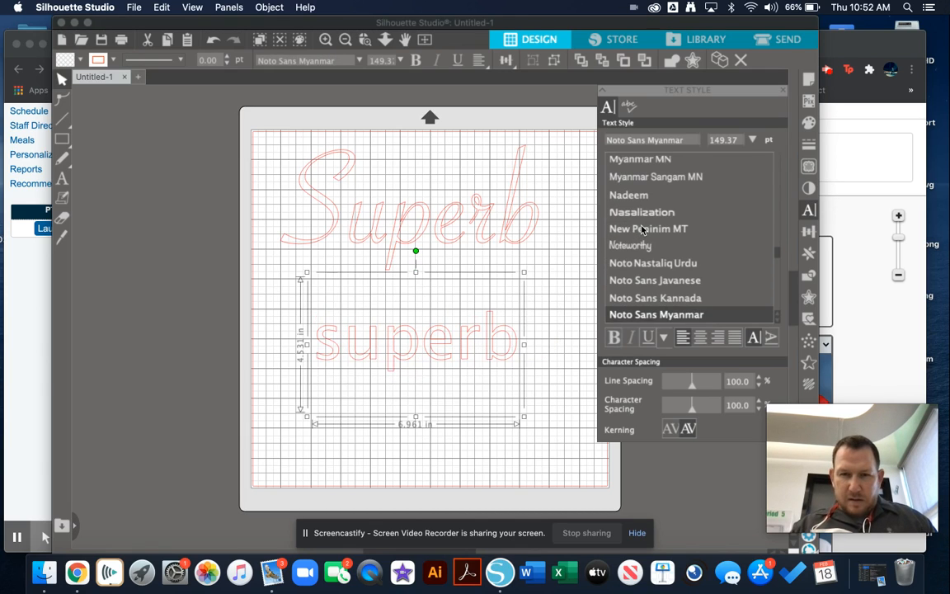
{"action": "key", "text": "Down"}
{"action": "key", "text": "Down"}
{"action": "key", "text": "Down"}
{"action": "key", "text": "Down"}
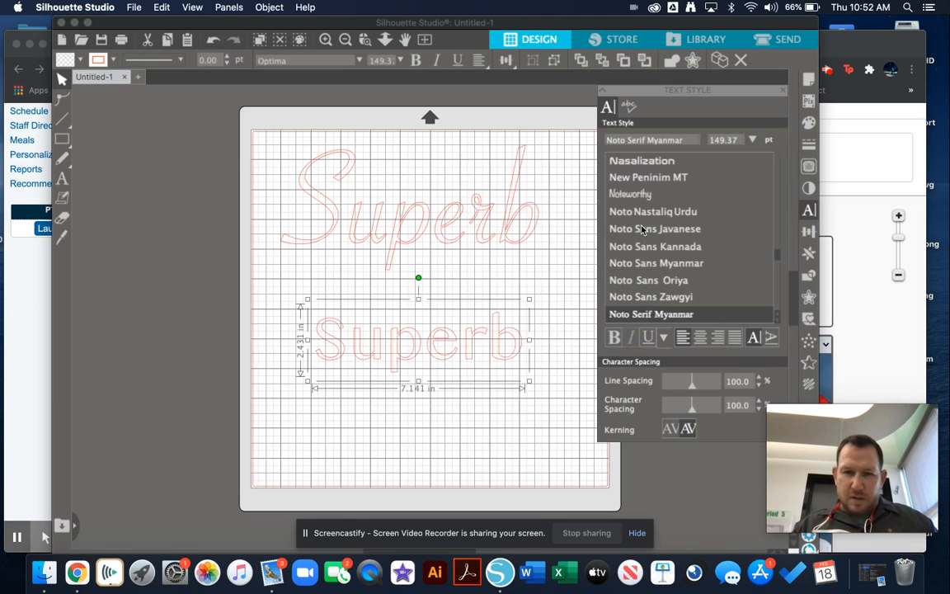
{"action": "key", "text": "Down"}
{"action": "key", "text": "Down"}
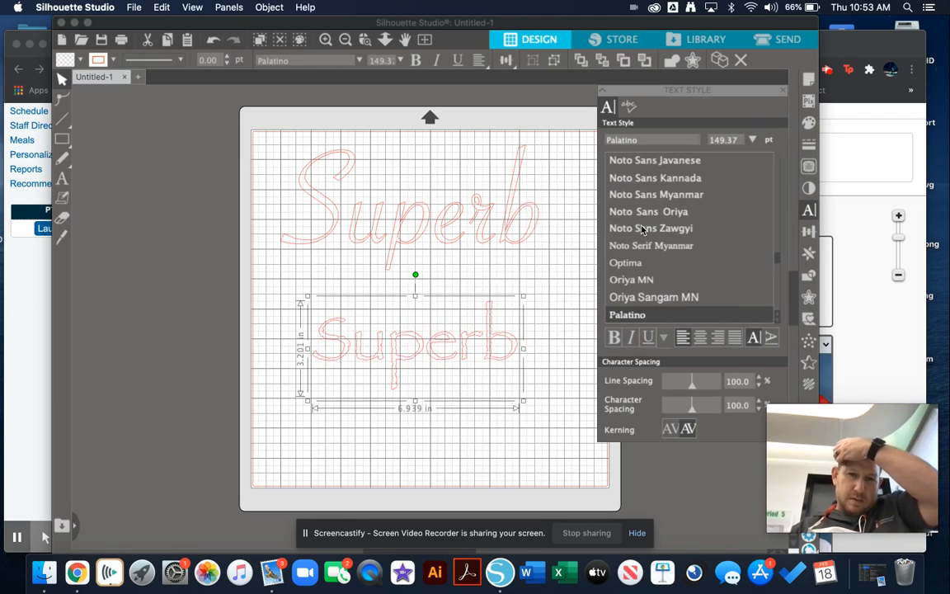
{"action": "key", "text": "Down"}
{"action": "key", "text": "Down"}
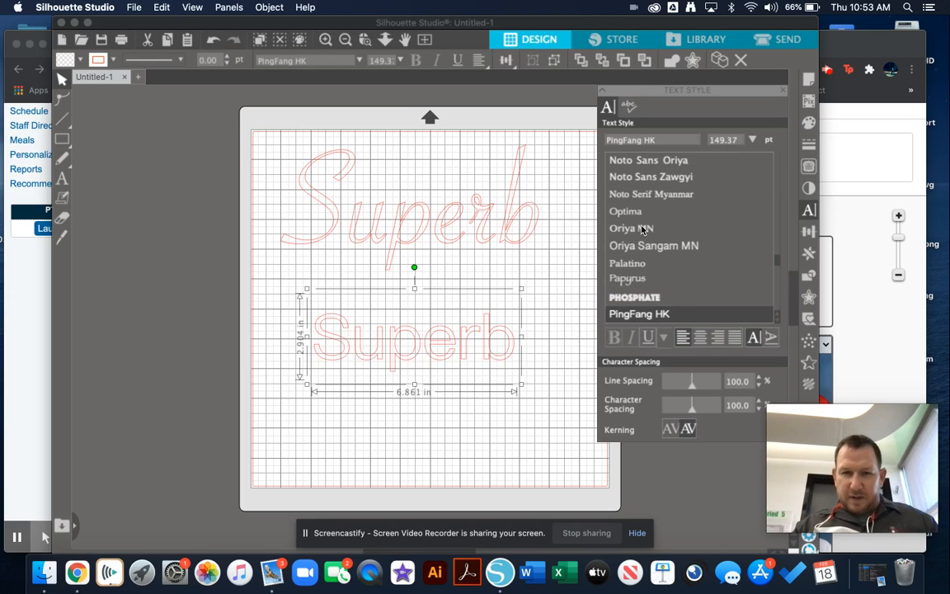
{"action": "key", "text": "Up"}
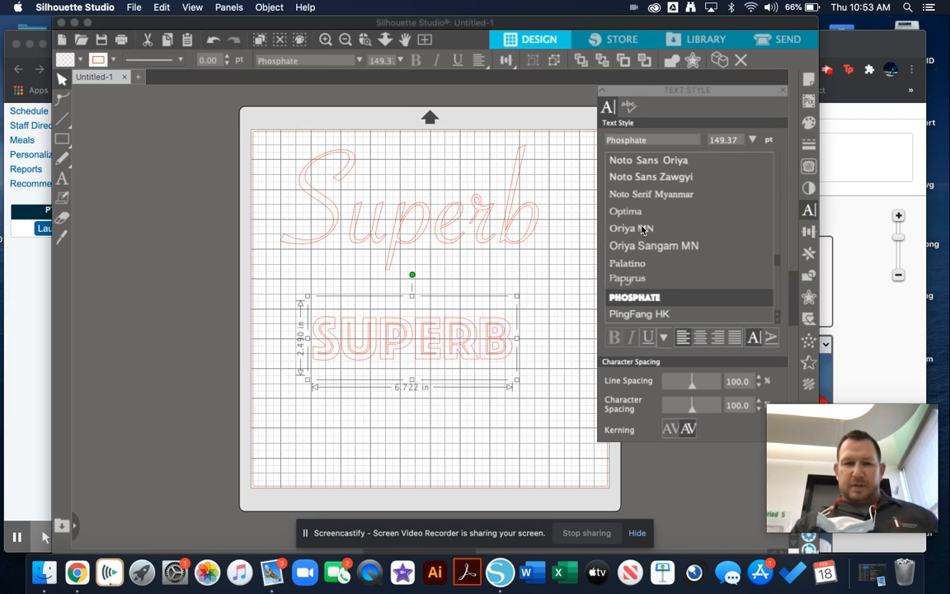
Step: Enlarge the lower Phosphate text proportionally to about 9.65 in wide and position it clear of the upper script text
{"action": "left_click", "coordinate": [479, 350]}
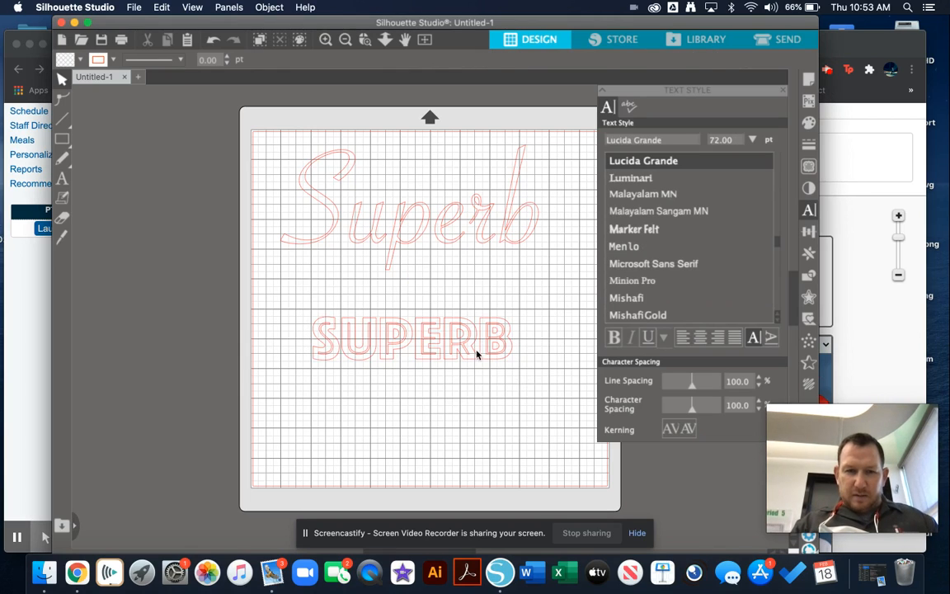
{"action": "left_click_drag", "start_coordinate": [477, 355], "coordinate": [448, 326]}
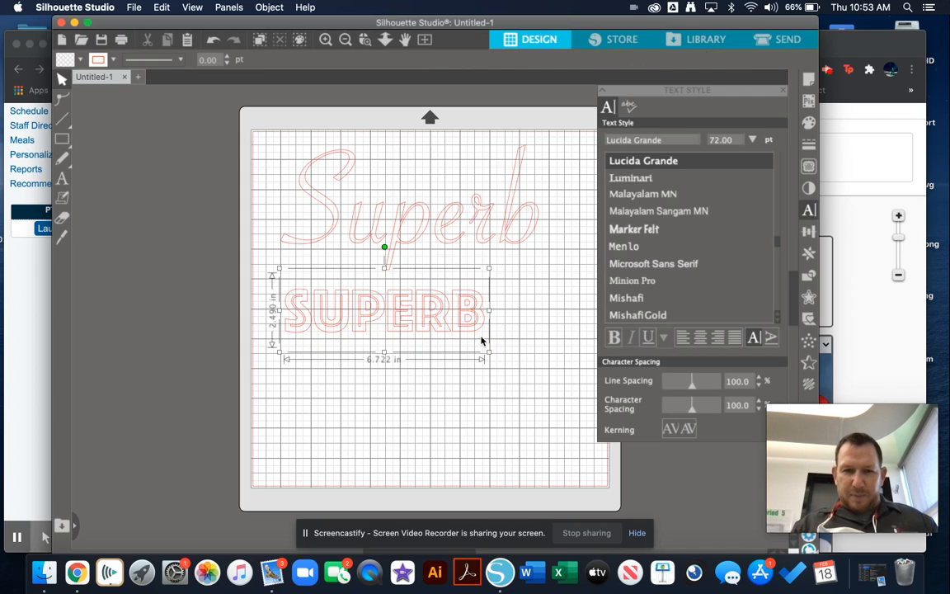
{"action": "left_click_drag", "start_coordinate": [489, 352], "coordinate": [566, 418]}
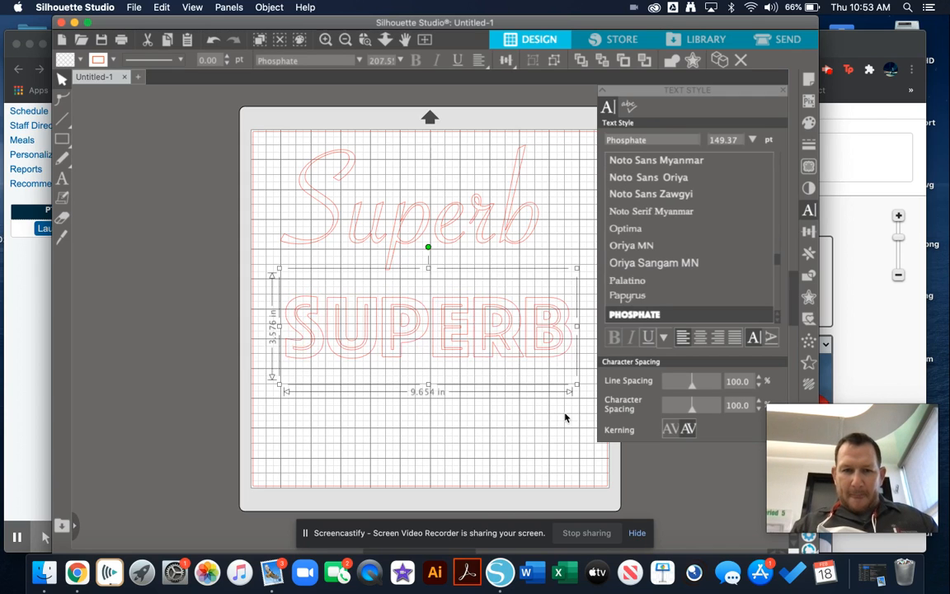
{"action": "left_click_drag", "start_coordinate": [512, 351], "coordinate": [512, 356]}
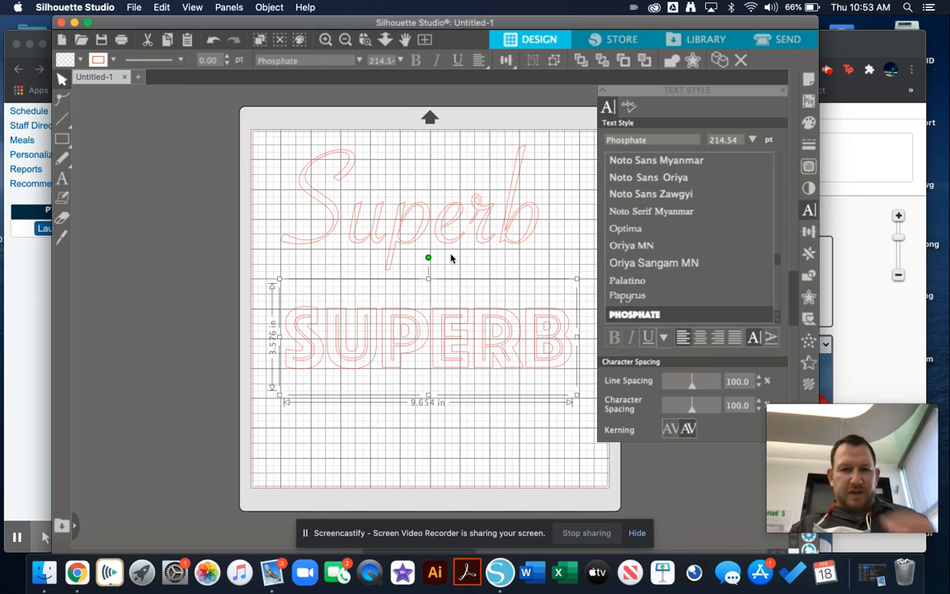
Step: Fill the upper script Superb text with light red and ungroup it into separate letters
{"action": "left_click", "coordinate": [451, 258]}
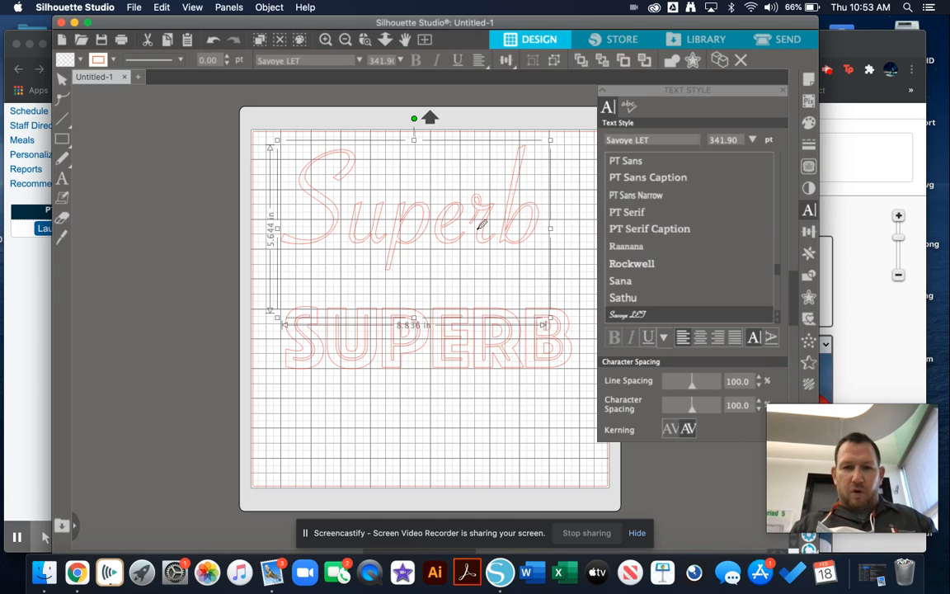
{"action": "right_click", "coordinate": [482, 228]}
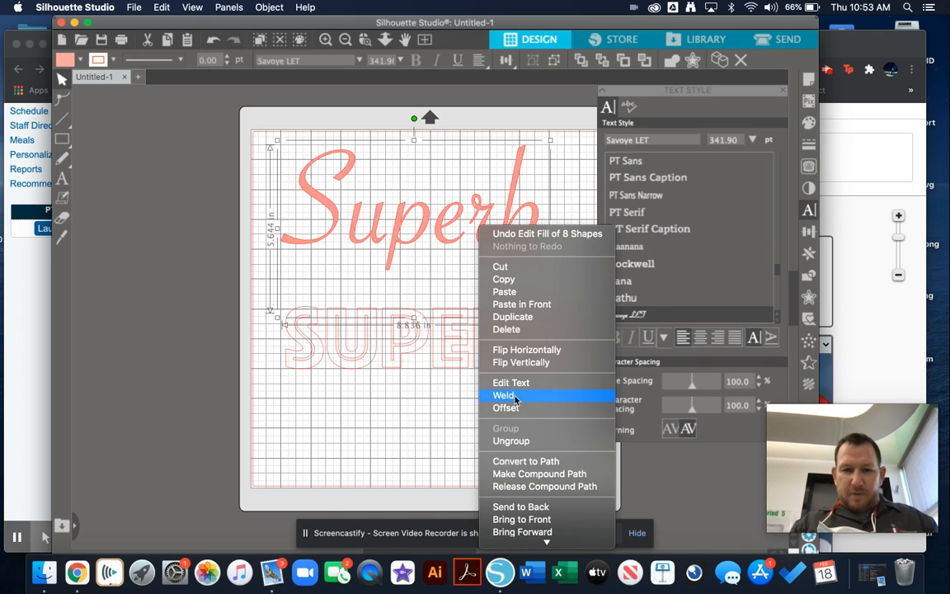
{"action": "left_click", "coordinate": [509, 441]}
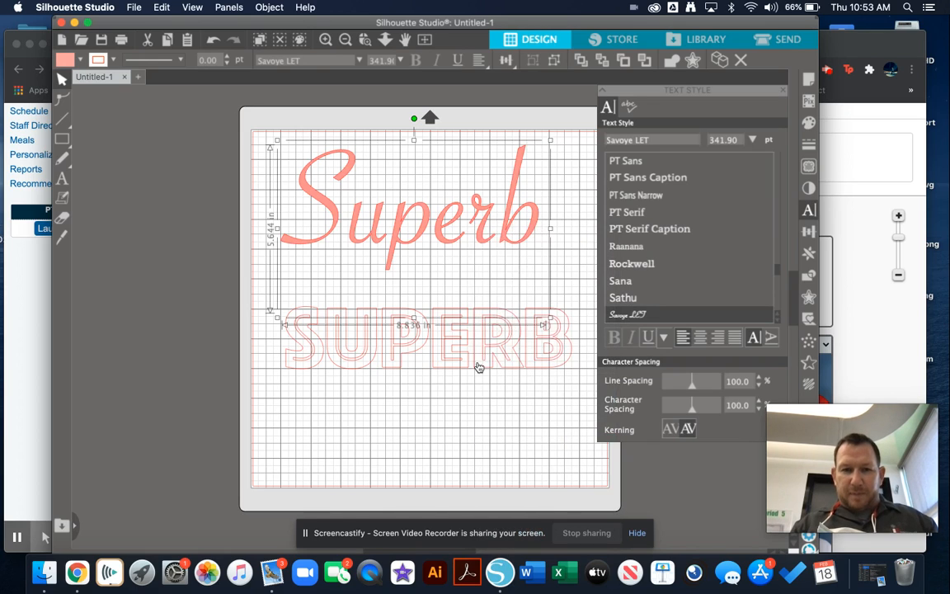
{"action": "left_click", "coordinate": [558, 284]}
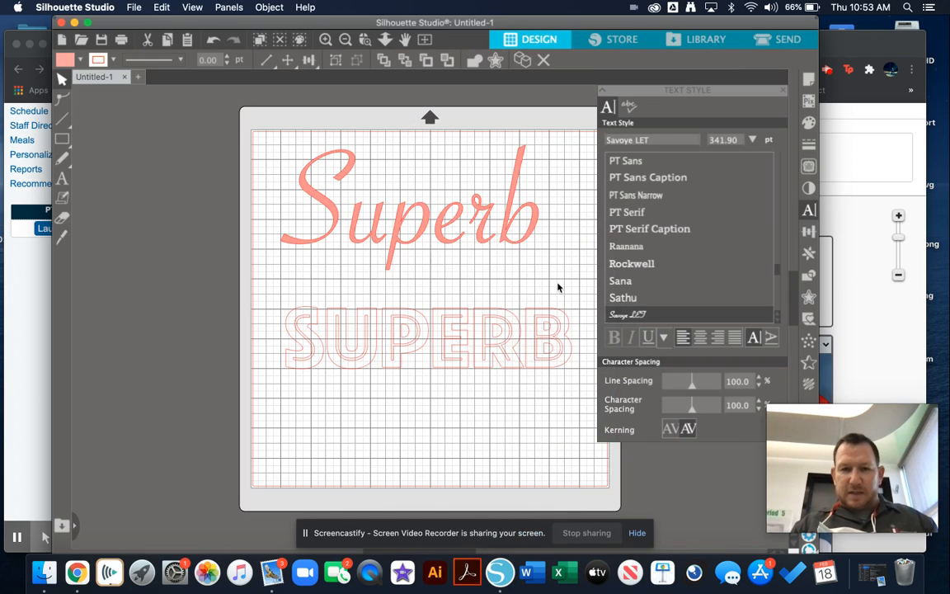
Step: Move the script letter u toward the S and fine-tune its position so the two letters overlap
{"action": "left_click", "coordinate": [378, 242]}
{"action": "left_click_drag", "start_coordinate": [377, 241], "coordinate": [364, 239]}
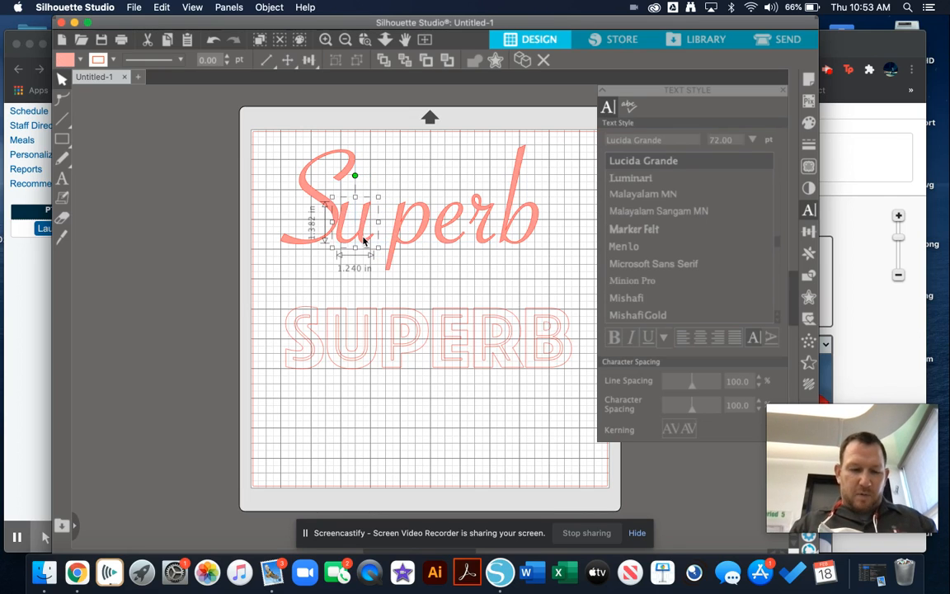
{"action": "left_click", "coordinate": [326, 40]}
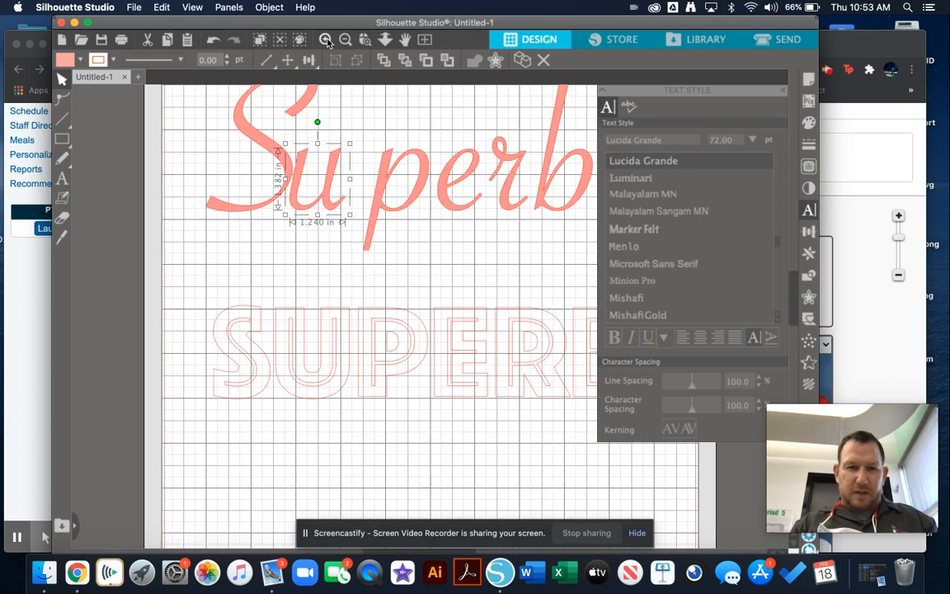
{"action": "left_click", "coordinate": [326, 40]}
{"action": "left_click", "coordinate": [326, 40]}
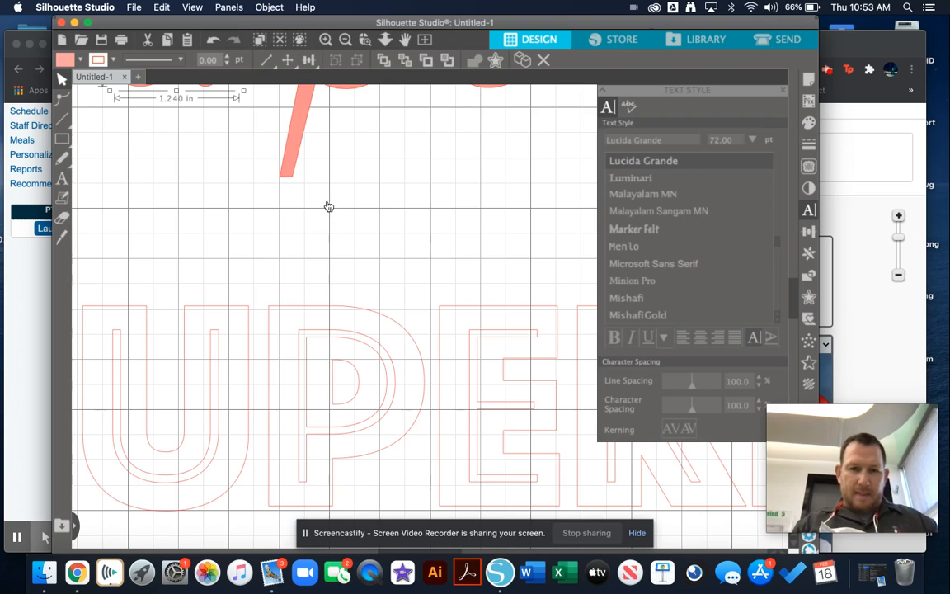
{"action": "scroll", "coordinate": [328, 207], "scroll_direction": "up", "scroll_amount": 5}
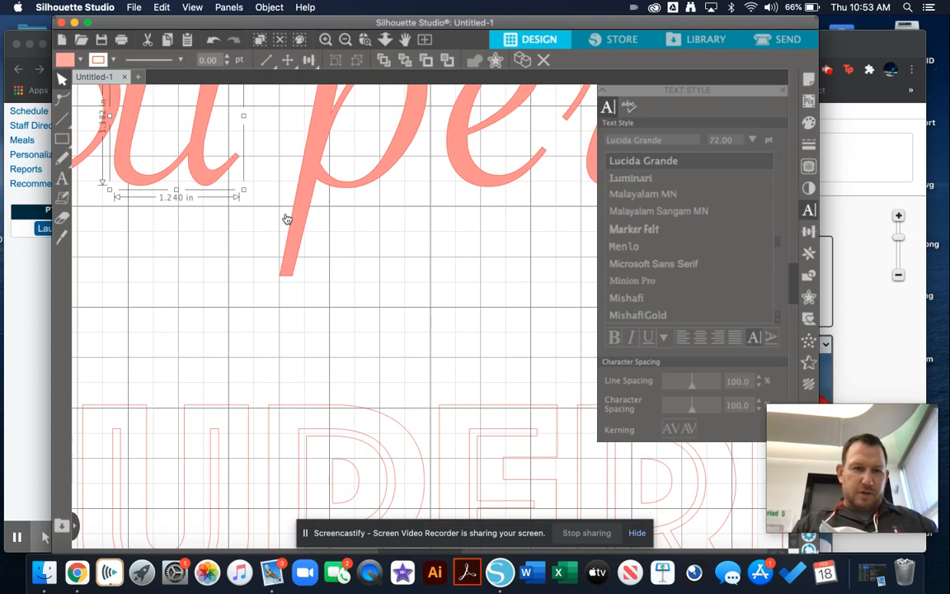
{"action": "scroll", "coordinate": [261, 227], "scroll_direction": "left", "scroll_amount": 5}
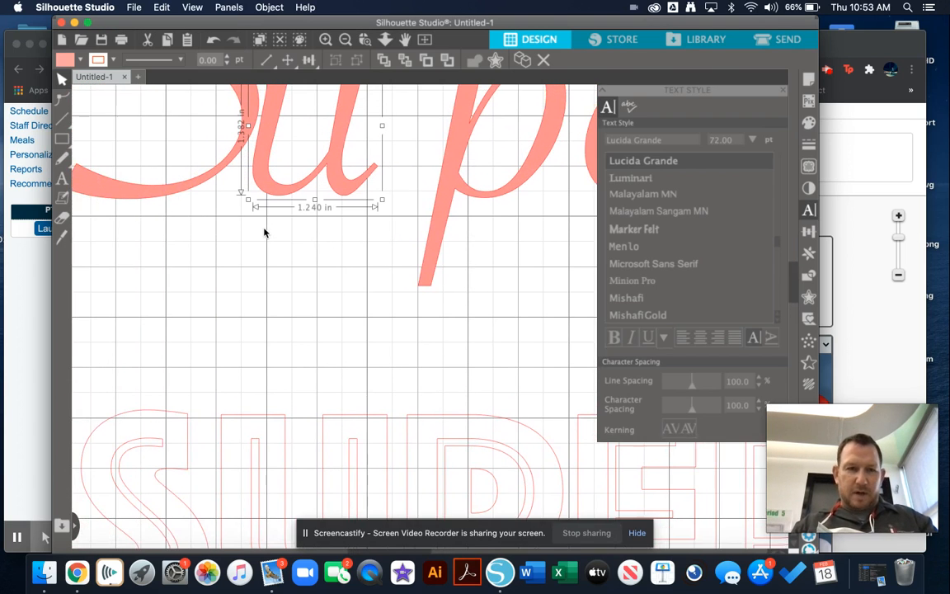
{"action": "scroll", "coordinate": [264, 233], "scroll_direction": "left", "scroll_amount": 2}
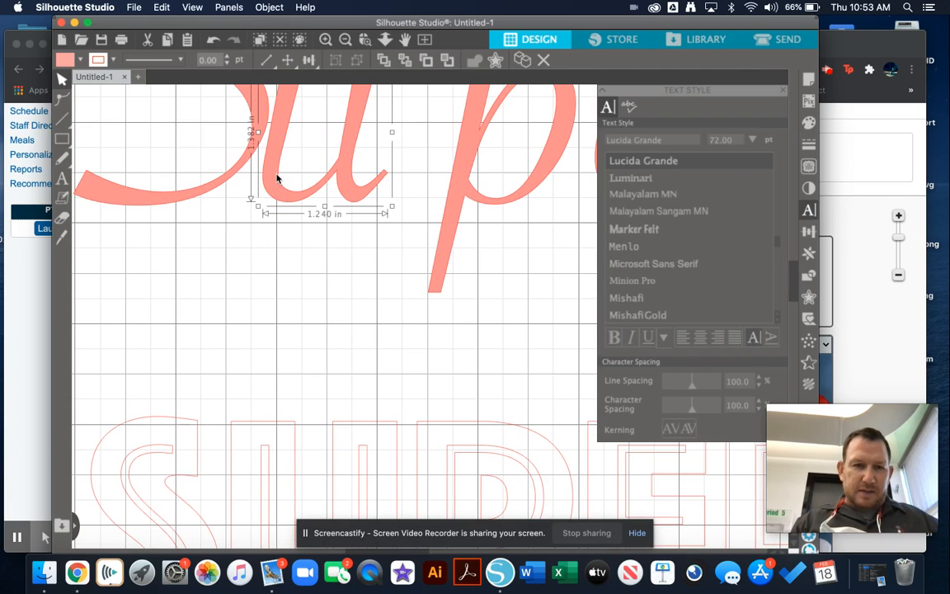
{"action": "left_click_drag", "start_coordinate": [271, 180], "coordinate": [265, 179]}
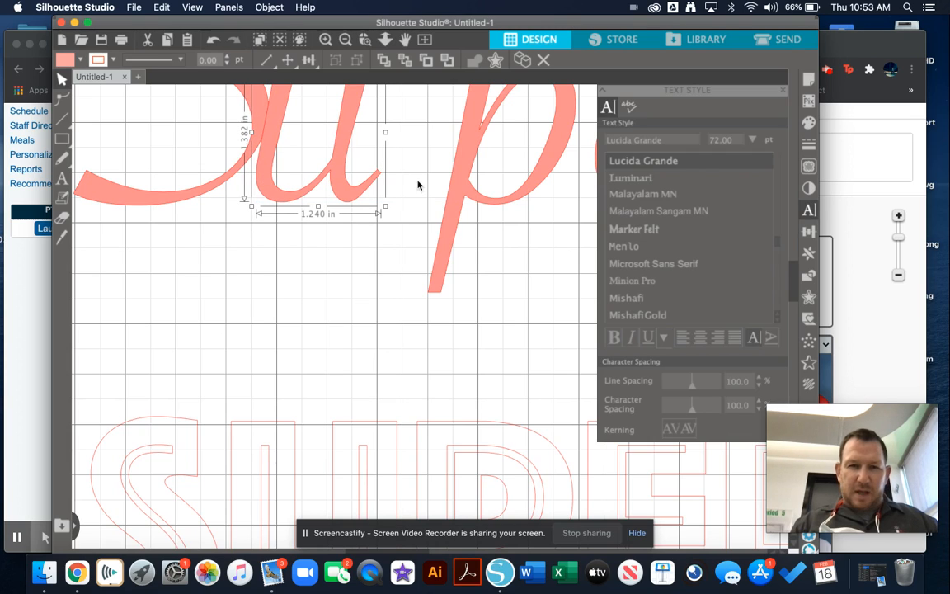
Step: Move the script letter p against the u, and the e against the p, so that adjoining letters overlap
{"action": "left_click_drag", "start_coordinate": [461, 191], "coordinate": [384, 185]}
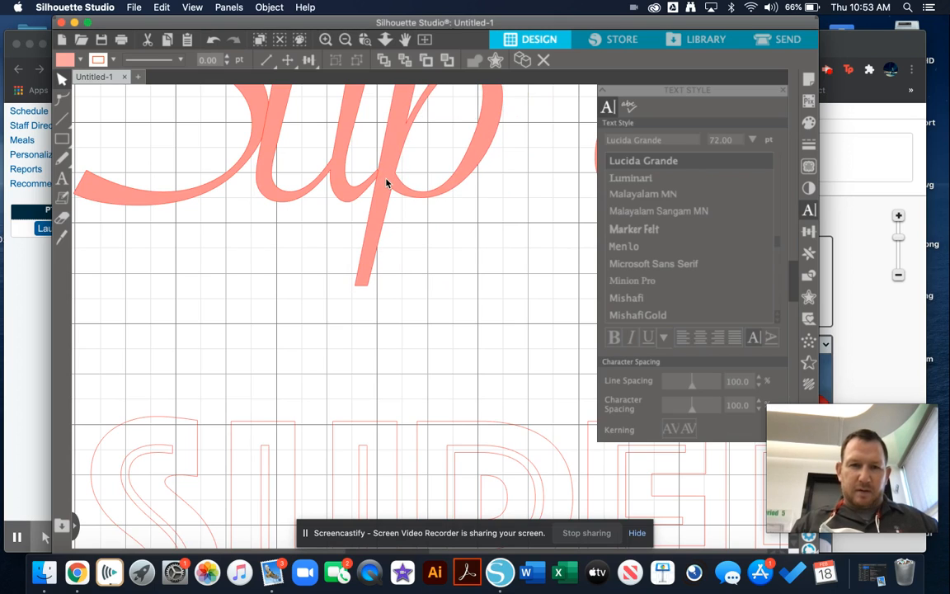
{"action": "left_click", "coordinate": [458, 227]}
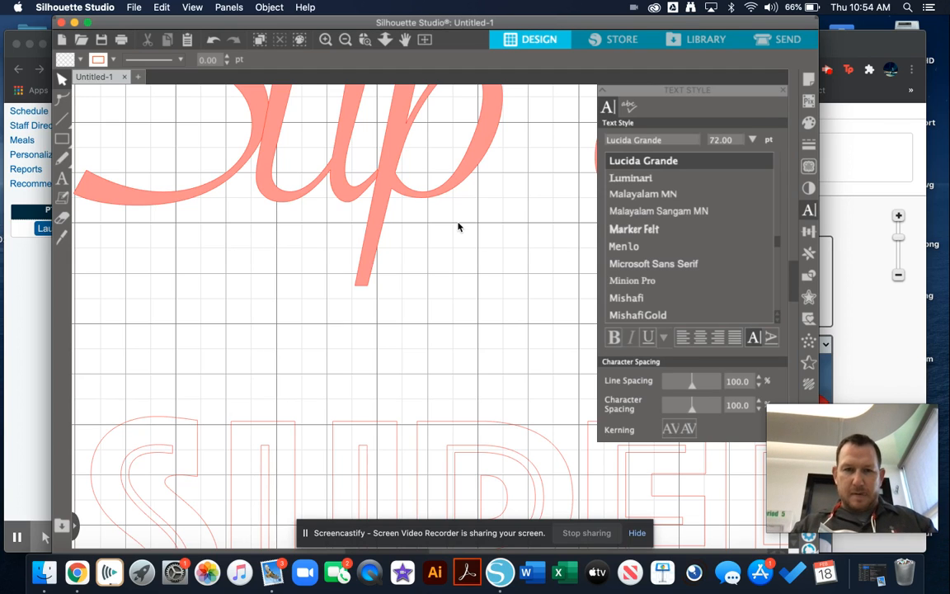
{"action": "scroll", "coordinate": [457, 227], "scroll_direction": "right", "scroll_amount": 5}
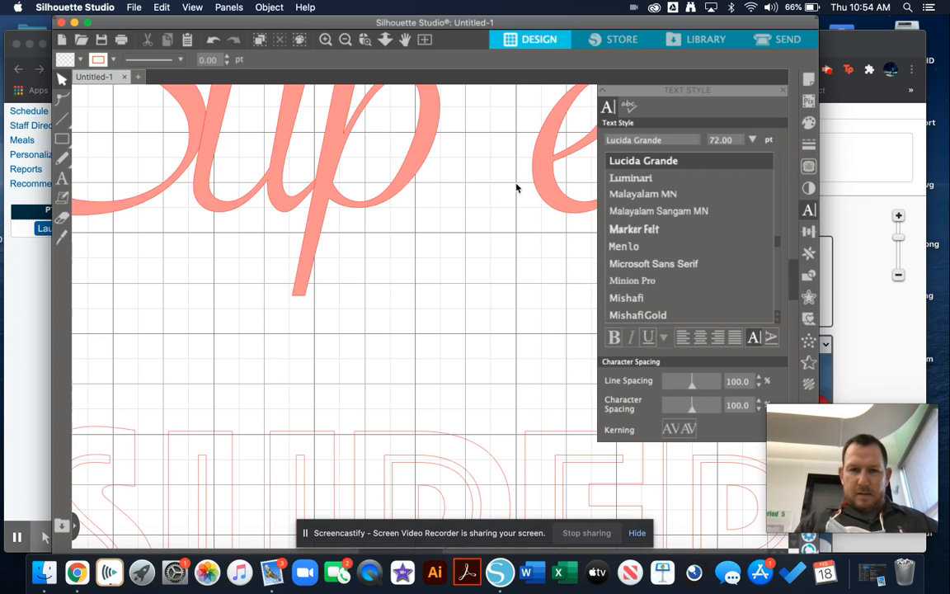
{"action": "left_click_drag", "start_coordinate": [544, 172], "coordinate": [442, 179]}
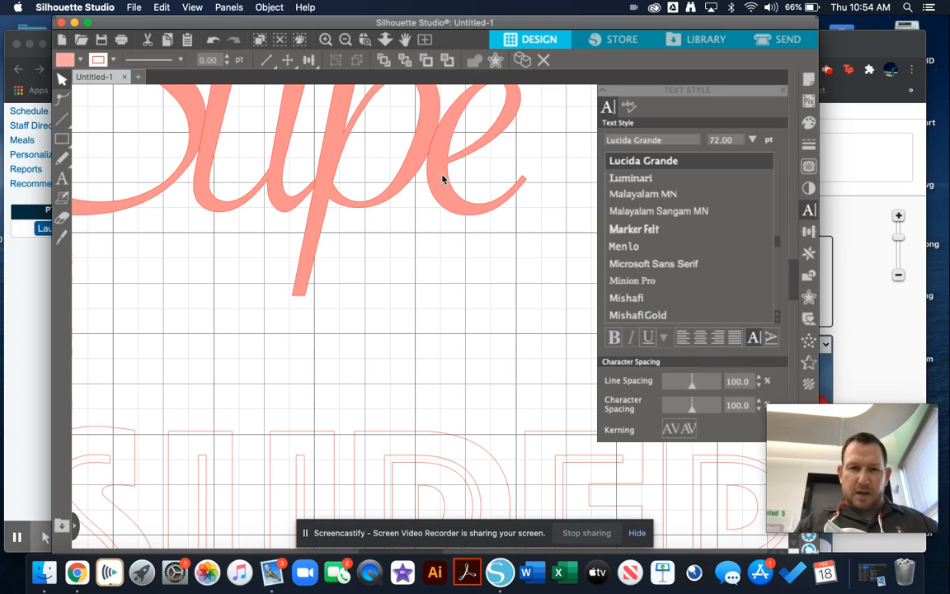
{"action": "left_click", "coordinate": [443, 178]}
Step: Move the script letter r left and slightly down onto the e's tail, and the b onto the r's tail
{"action": "scroll", "coordinate": [571, 162], "scroll_direction": "right", "scroll_amount": 5}
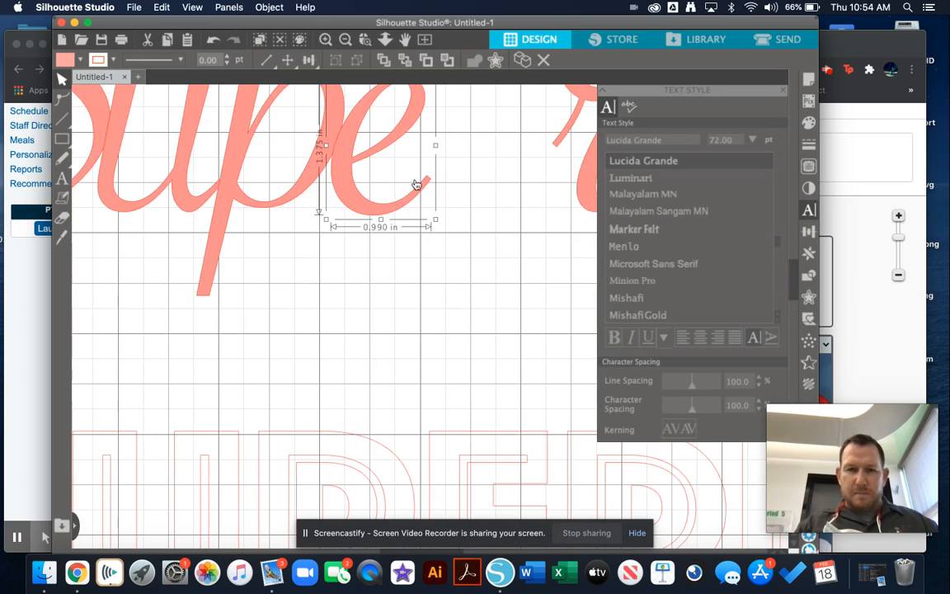
{"action": "left_click_drag", "start_coordinate": [577, 190], "coordinate": [452, 221]}
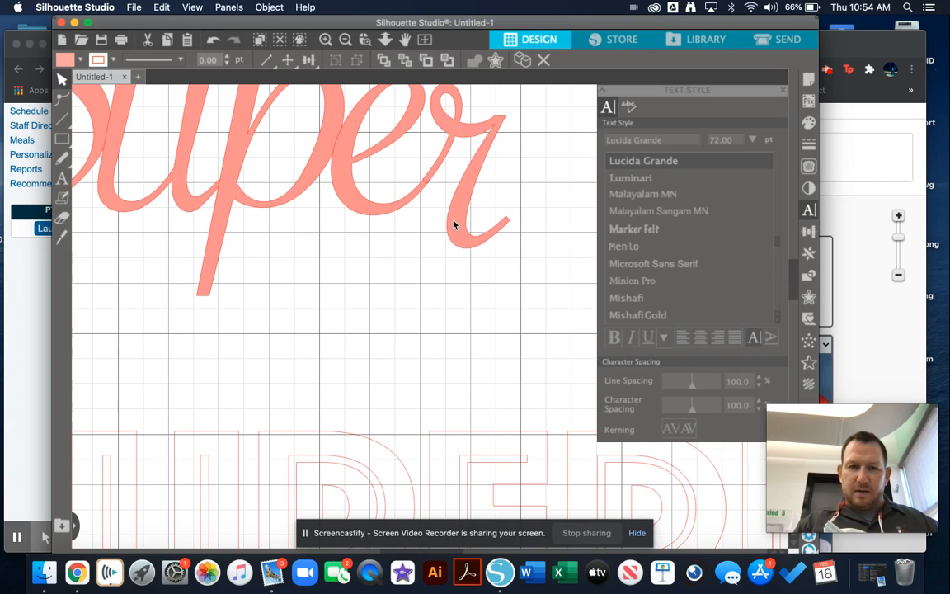
{"action": "left_click", "coordinate": [553, 194]}
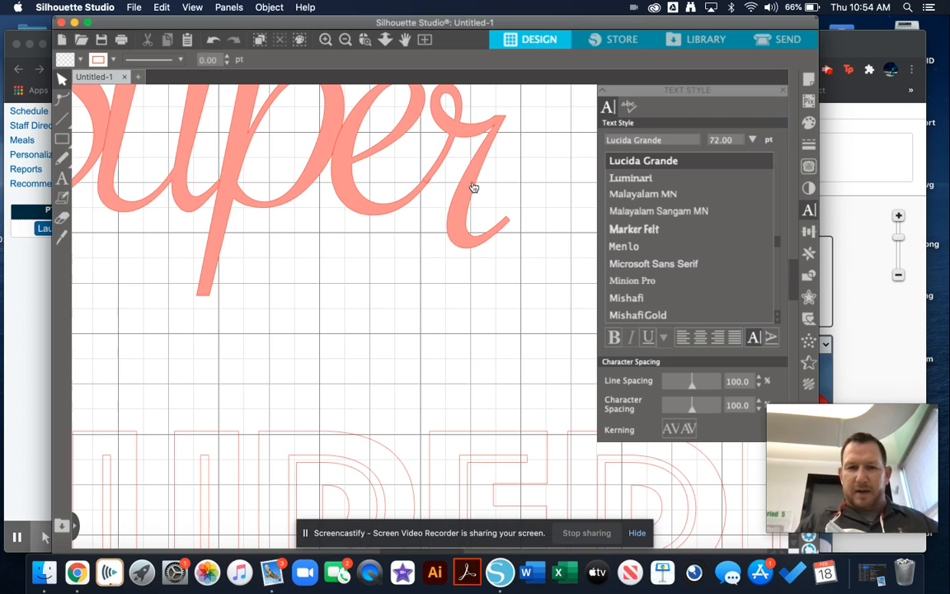
{"action": "scroll", "coordinate": [529, 189], "scroll_direction": "right", "scroll_amount": 3}
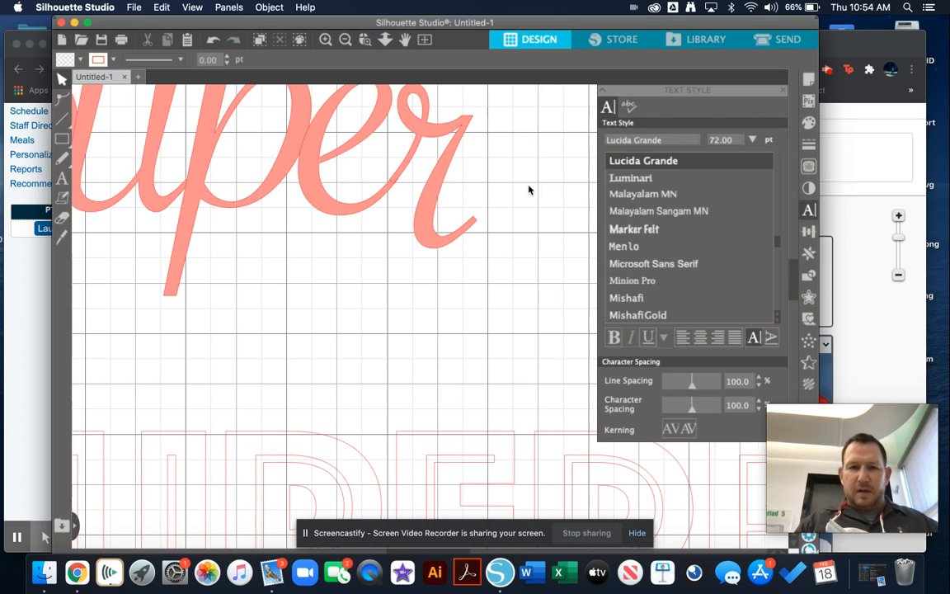
{"action": "scroll", "coordinate": [529, 189], "scroll_direction": "right", "scroll_amount": 2}
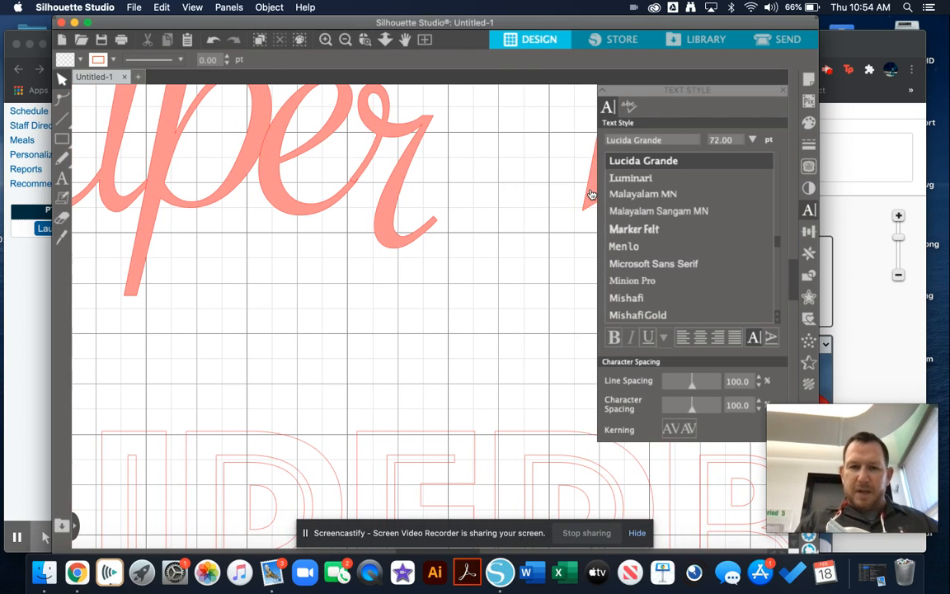
{"action": "left_click_drag", "start_coordinate": [592, 195], "coordinate": [438, 207]}
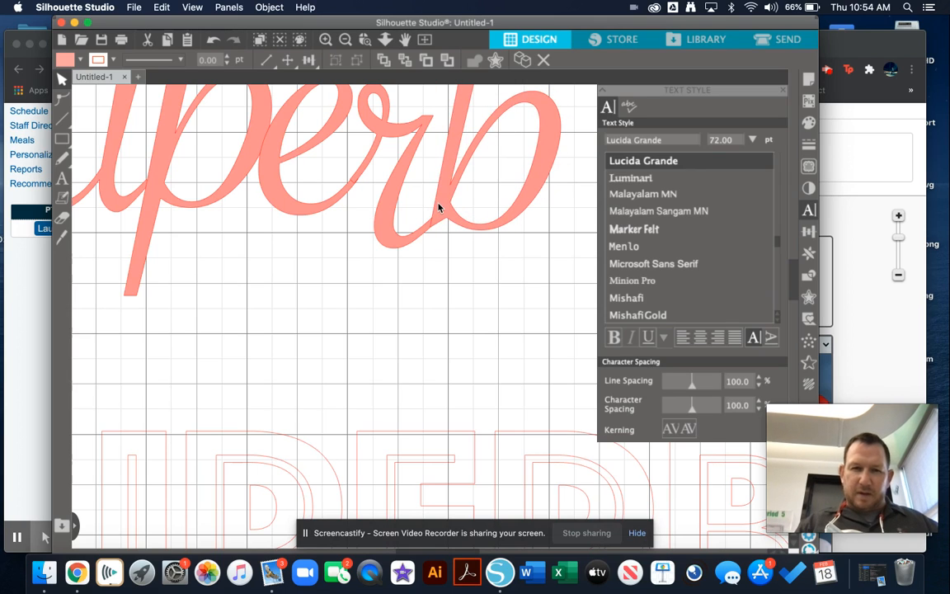
{"action": "left_click", "coordinate": [467, 283]}
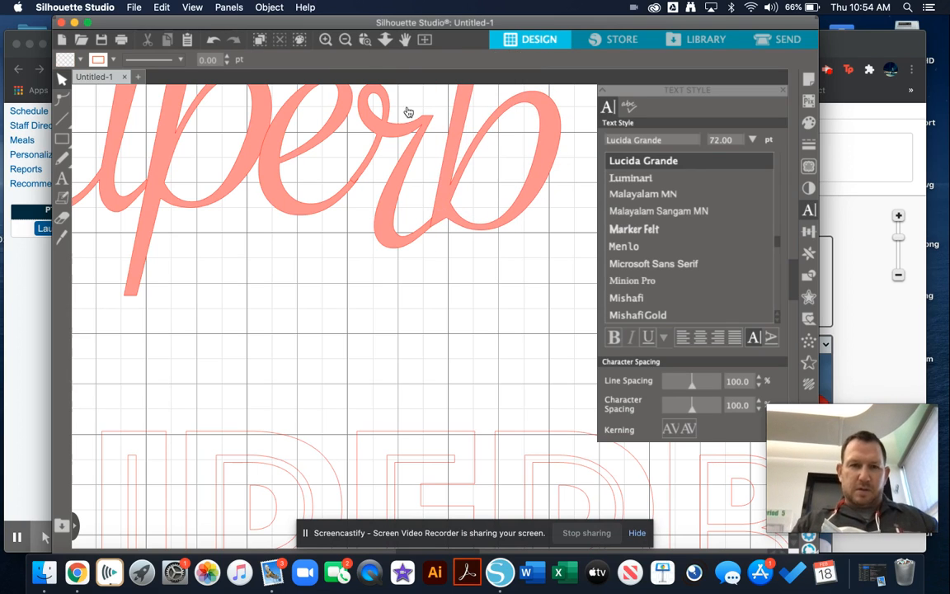
Step: Fill the lower Phosphate SUPERB text with light red and ungroup it into separate letters
{"action": "left_click", "coordinate": [346, 39]}
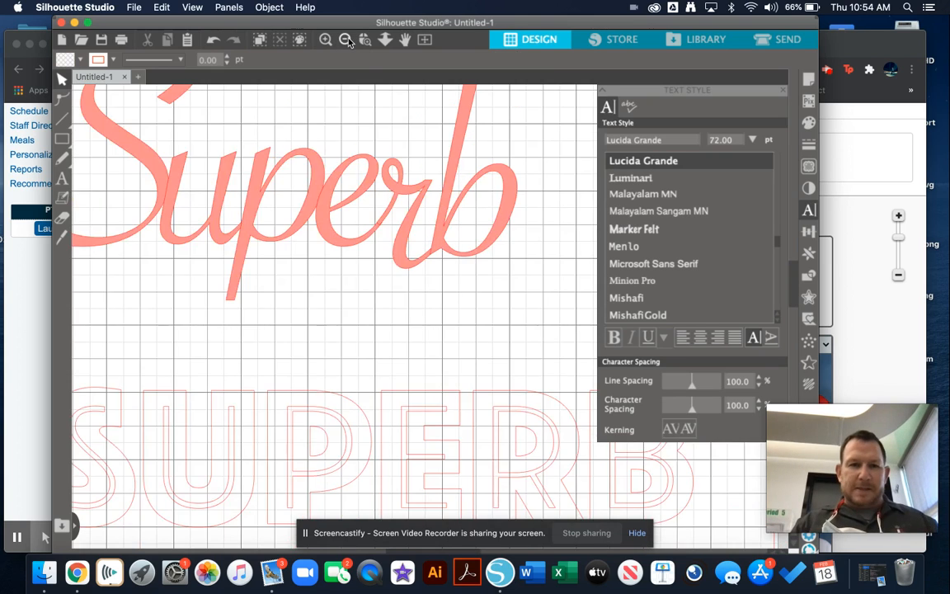
{"action": "left_click", "coordinate": [345, 40]}
{"action": "left_click", "coordinate": [346, 39]}
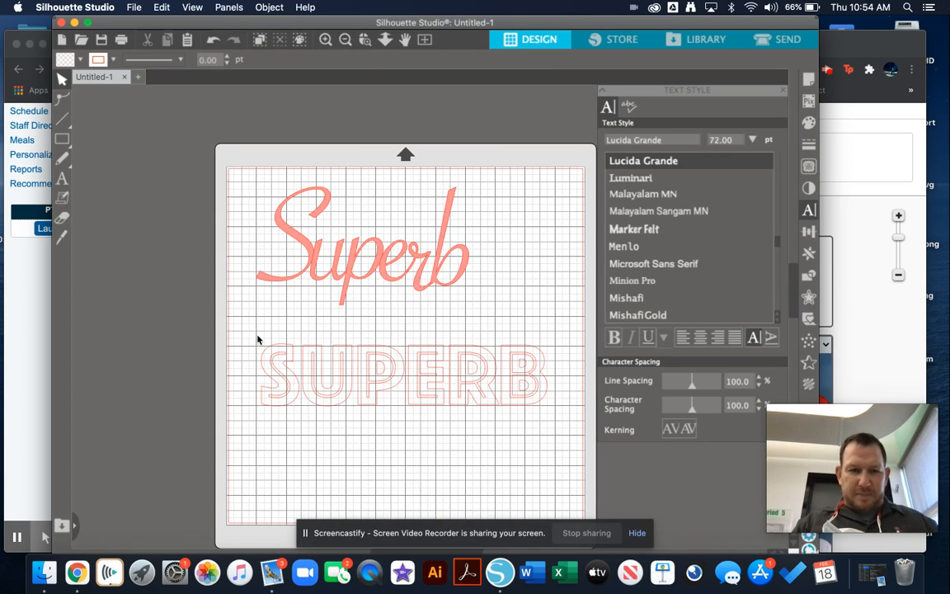
{"action": "left_click", "coordinate": [373, 374]}
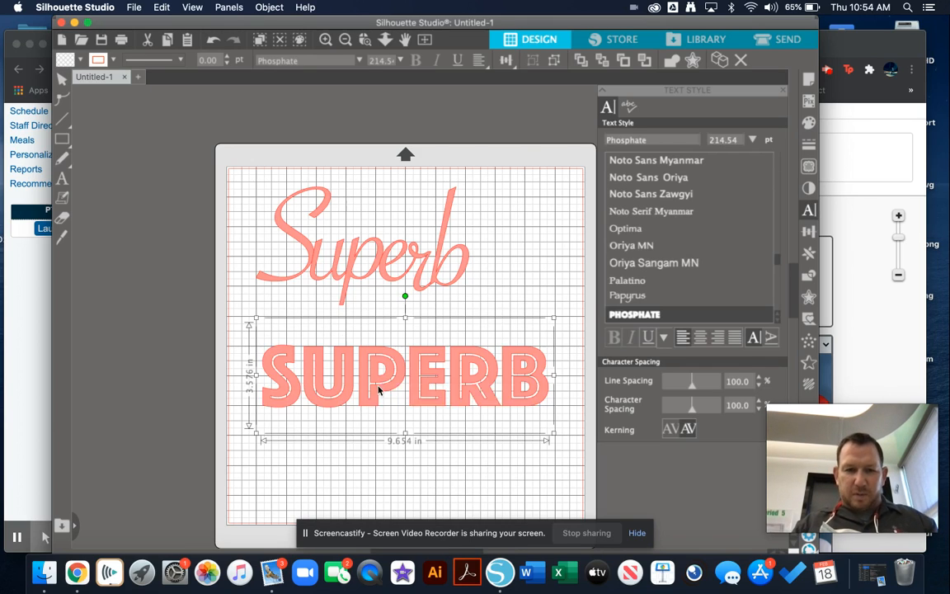
{"action": "right_click", "coordinate": [379, 387]}
{"action": "scroll", "coordinate": [408, 473], "scroll_direction": "down", "scroll_amount": 5}
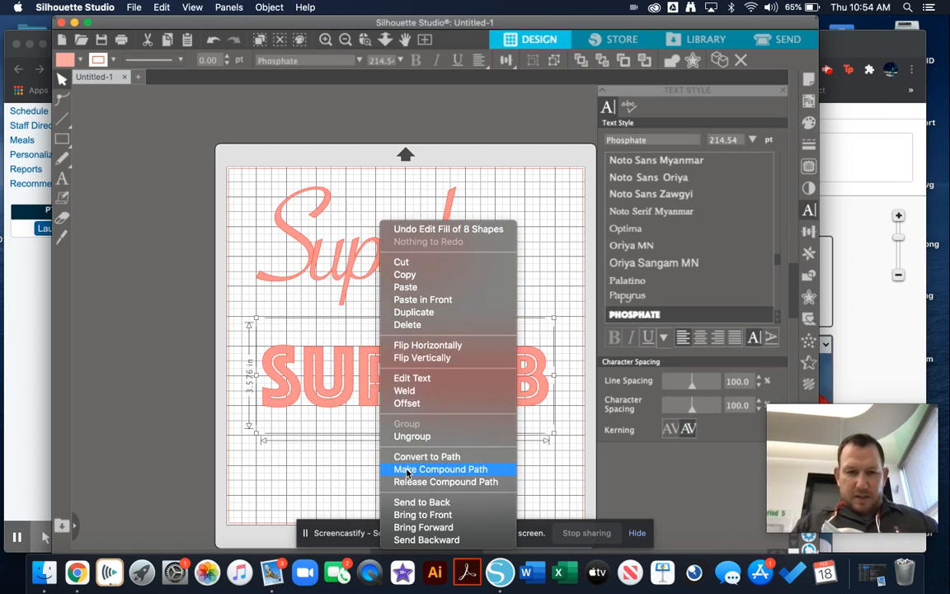
{"action": "left_click", "coordinate": [412, 436]}
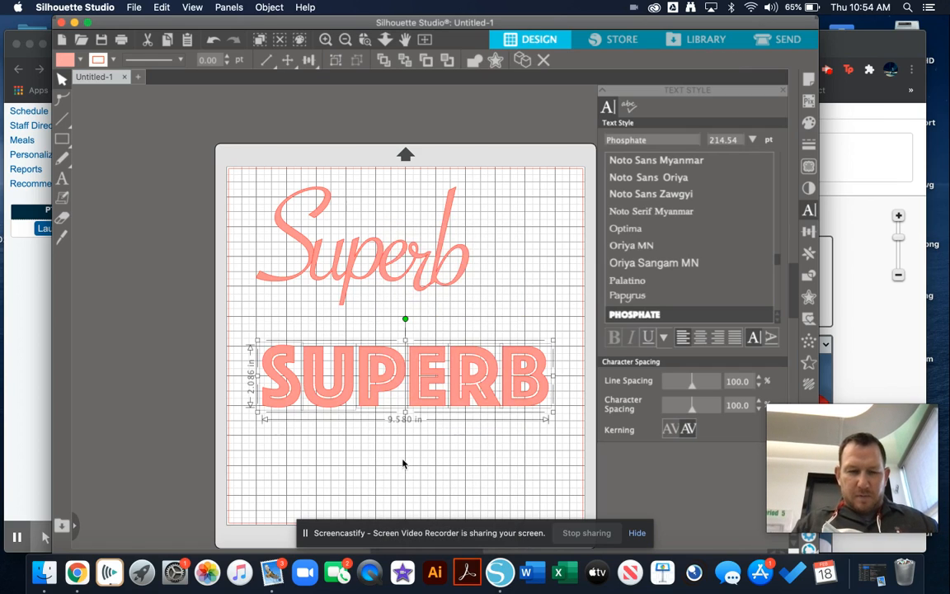
{"action": "left_click", "coordinate": [287, 443]}
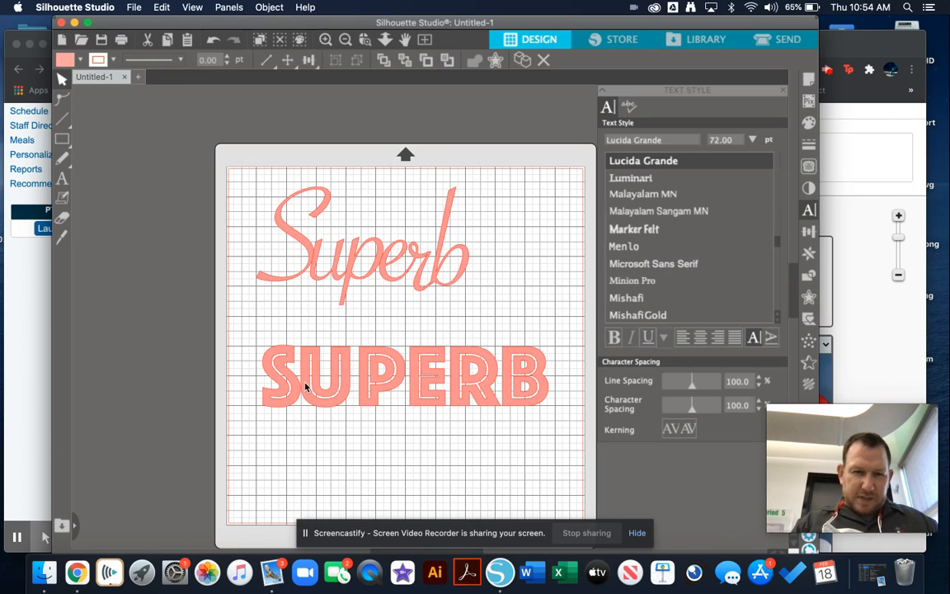
Step: Move the block letters P, E and R left in turn so each one meets or overlaps the letter before it
{"action": "double_click", "coordinate": [303, 384]}
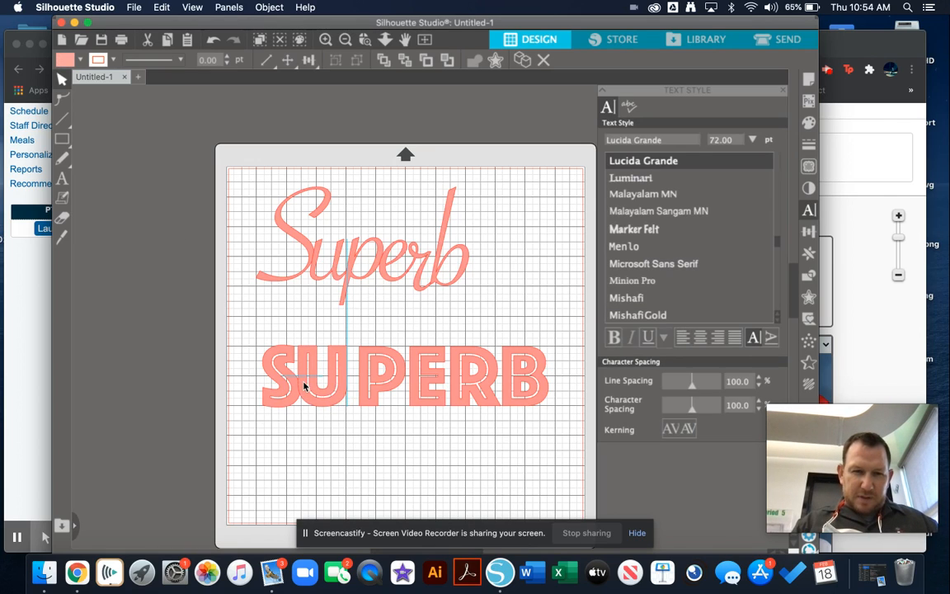
{"action": "left_click", "coordinate": [372, 389]}
{"action": "left_click_drag", "start_coordinate": [378, 396], "coordinate": [368, 396]}
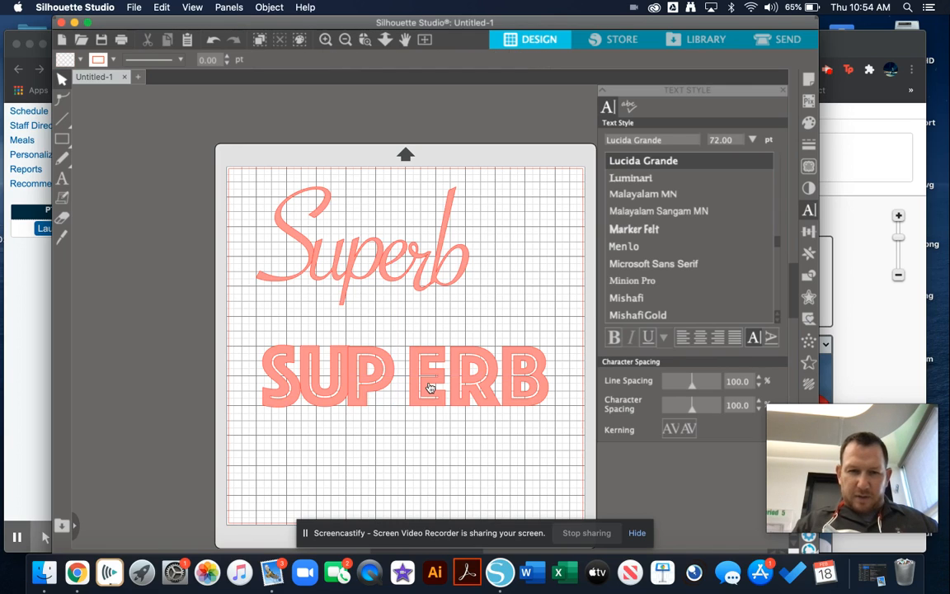
{"action": "left_click_drag", "start_coordinate": [429, 389], "coordinate": [409, 388]}
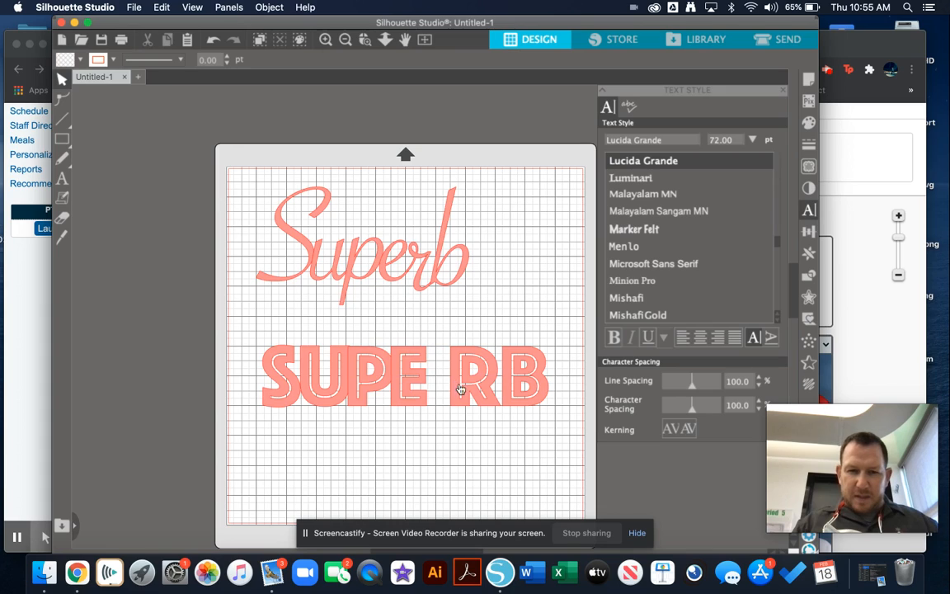
{"action": "left_click_drag", "start_coordinate": [475, 381], "coordinate": [453, 382]}
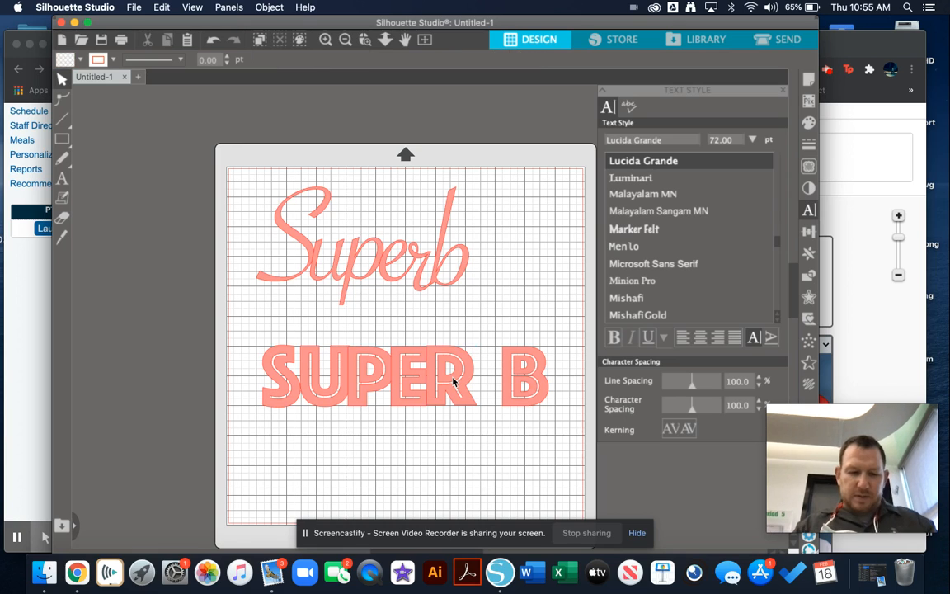
Step: Fine-tune the block R's position so its base lines up with the E beside it
{"action": "left_click", "coordinate": [326, 40]}
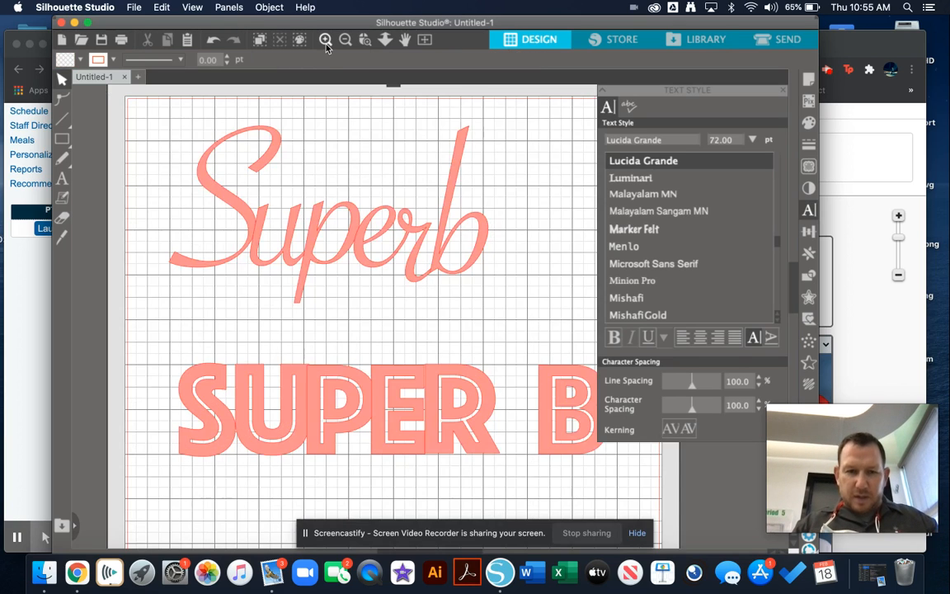
{"action": "left_click", "coordinate": [326, 40]}
{"action": "scroll", "coordinate": [464, 363], "scroll_direction": "down", "scroll_amount": 6}
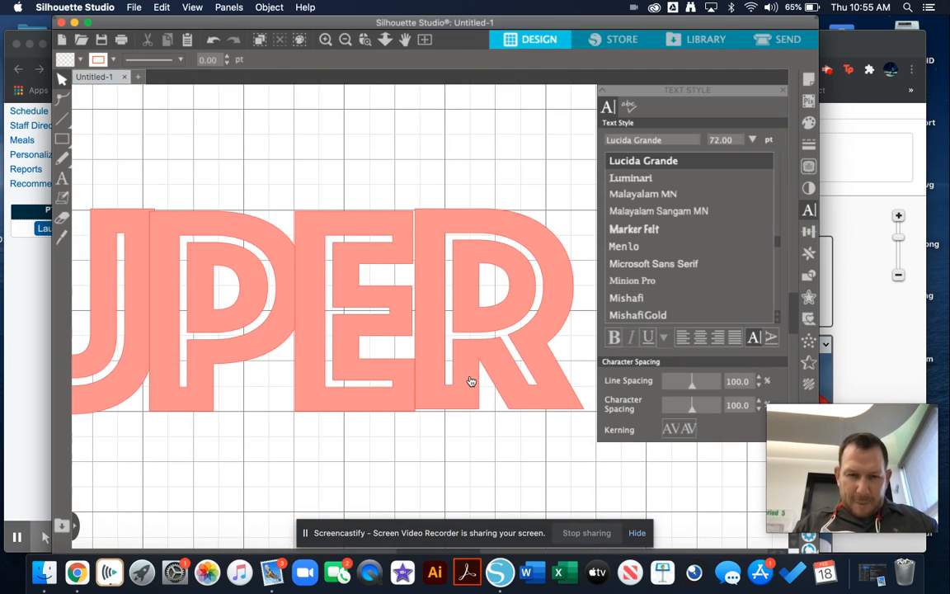
{"action": "left_click", "coordinate": [470, 381]}
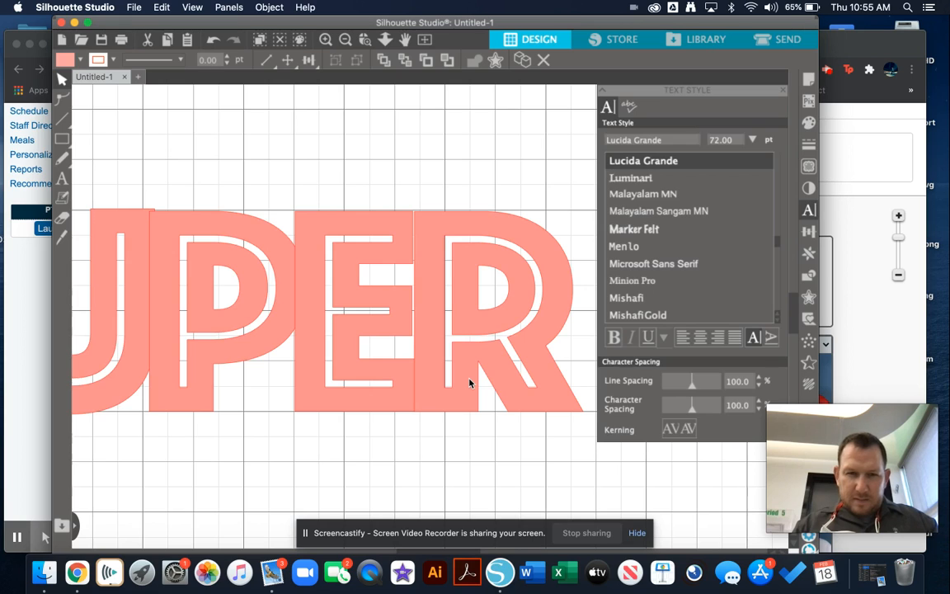
{"action": "left_click_drag", "start_coordinate": [469, 382], "coordinate": [374, 382]}
Step: Move the block letter B left against the R so that it meets the R's leg
{"action": "scroll", "coordinate": [426, 365], "scroll_direction": "right", "scroll_amount": 6}
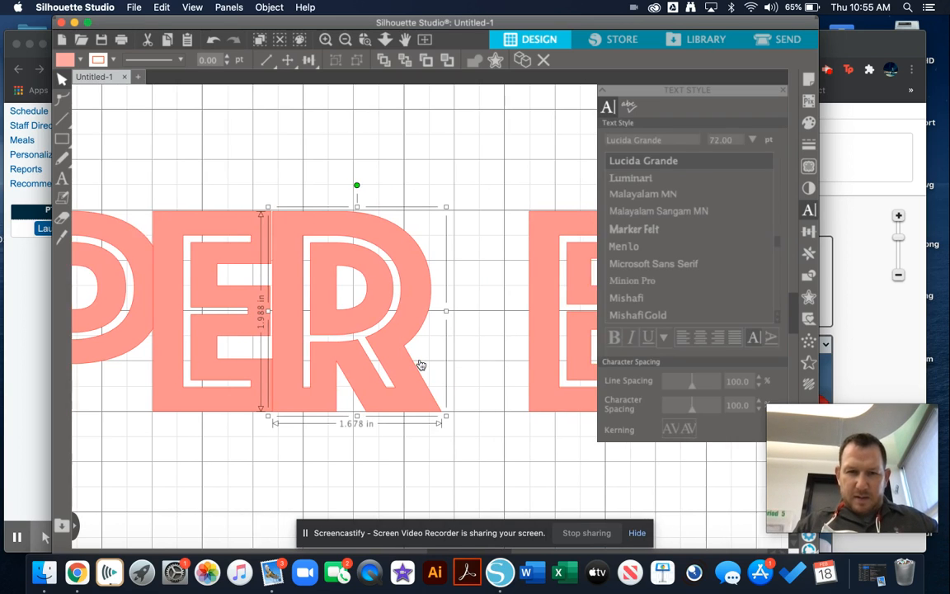
{"action": "left_click", "coordinate": [394, 342]}
{"action": "left_click_drag", "start_coordinate": [394, 342], "coordinate": [314, 342]}
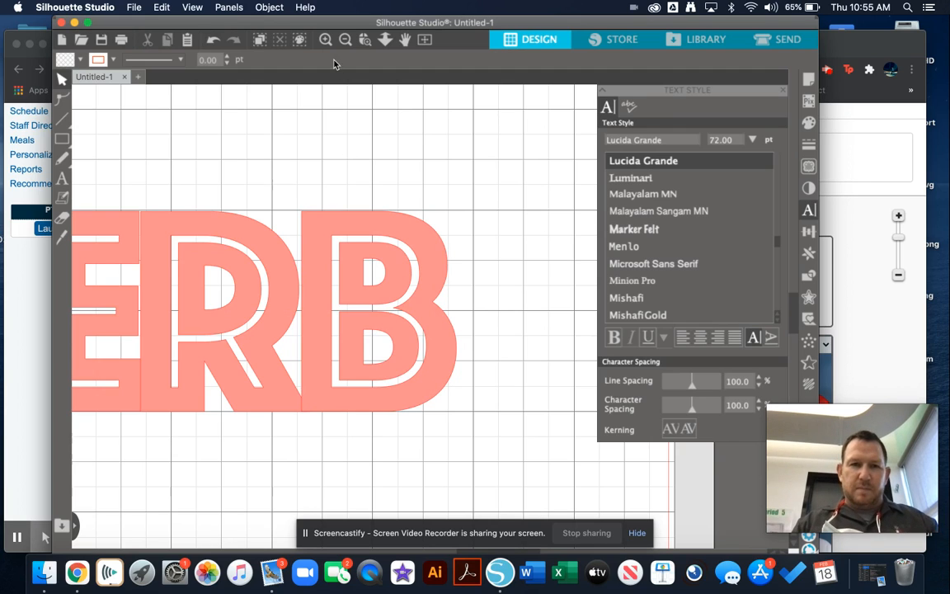
Step: Examine the block SUPERB word as a whole and close up, checking how its letters join
{"action": "left_click", "coordinate": [345, 39]}
{"action": "left_click", "coordinate": [345, 40]}
{"action": "left_click", "coordinate": [345, 40]}
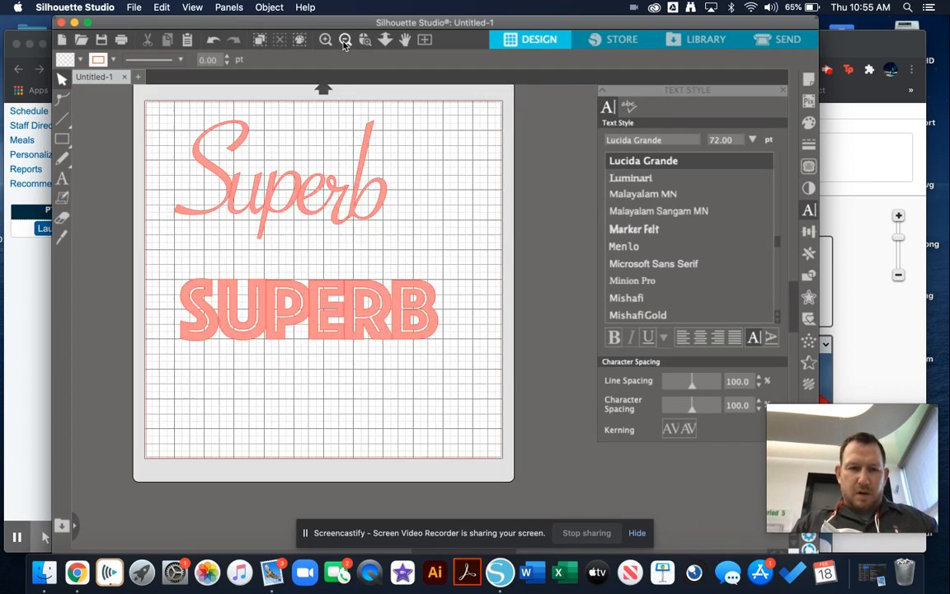
{"action": "left_click", "coordinate": [345, 40]}
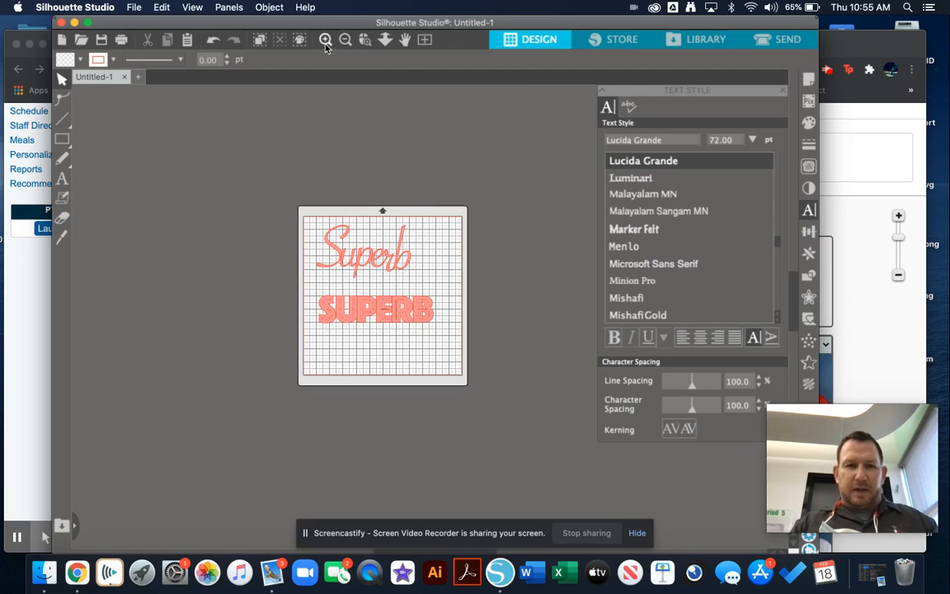
{"action": "left_click", "coordinate": [326, 45]}
{"action": "left_click", "coordinate": [326, 44]}
{"action": "left_click", "coordinate": [326, 44]}
{"action": "left_click", "coordinate": [326, 44]}
{"action": "left_click", "coordinate": [325, 44]}
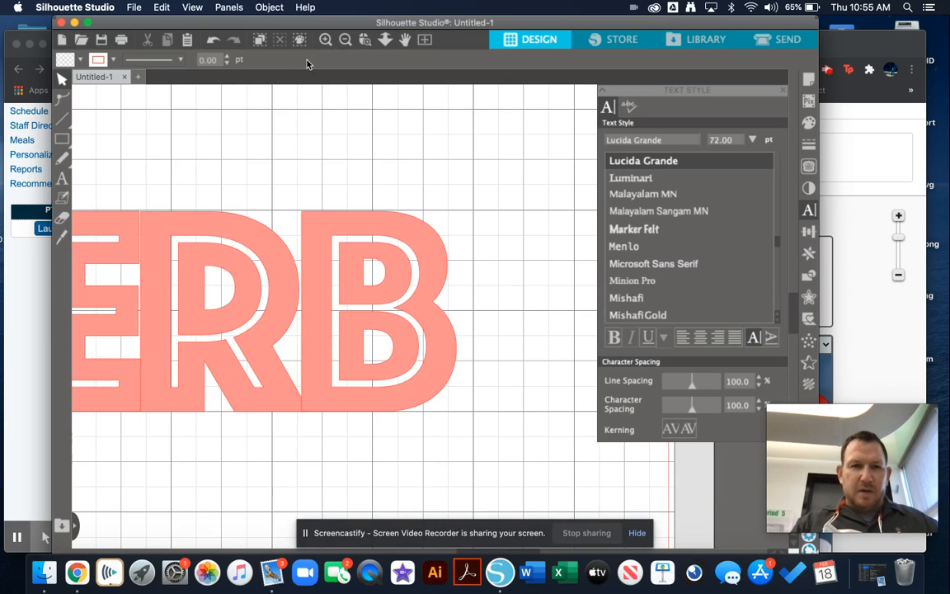
{"action": "left_click", "coordinate": [346, 44]}
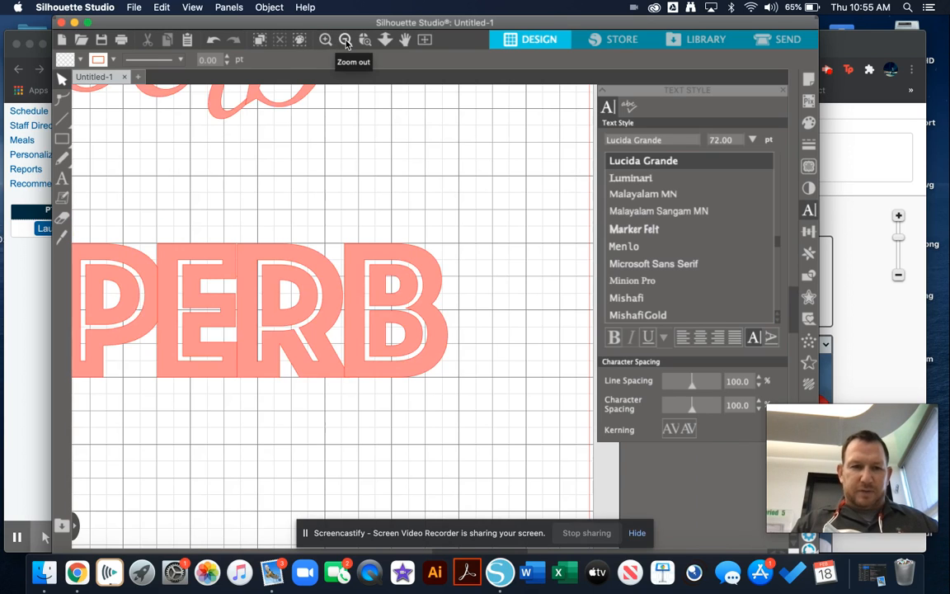
Step: Select all six letters of the block SUPERB and weld them together
{"action": "left_click", "coordinate": [358, 281]}
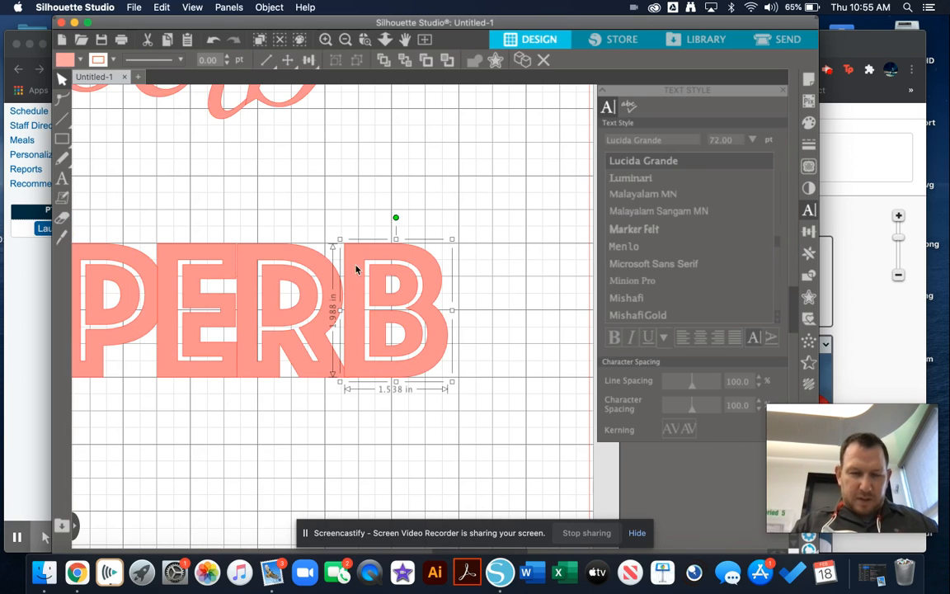
{"action": "left_click", "coordinate": [345, 38]}
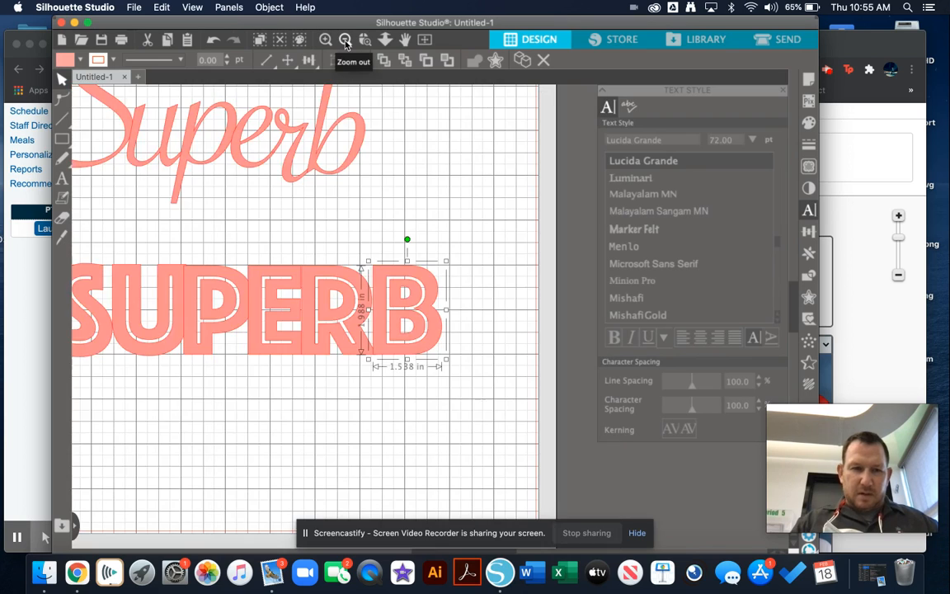
{"action": "left_click", "coordinate": [346, 38]}
{"action": "left_click_drag", "start_coordinate": [182, 261], "coordinate": [452, 361]}
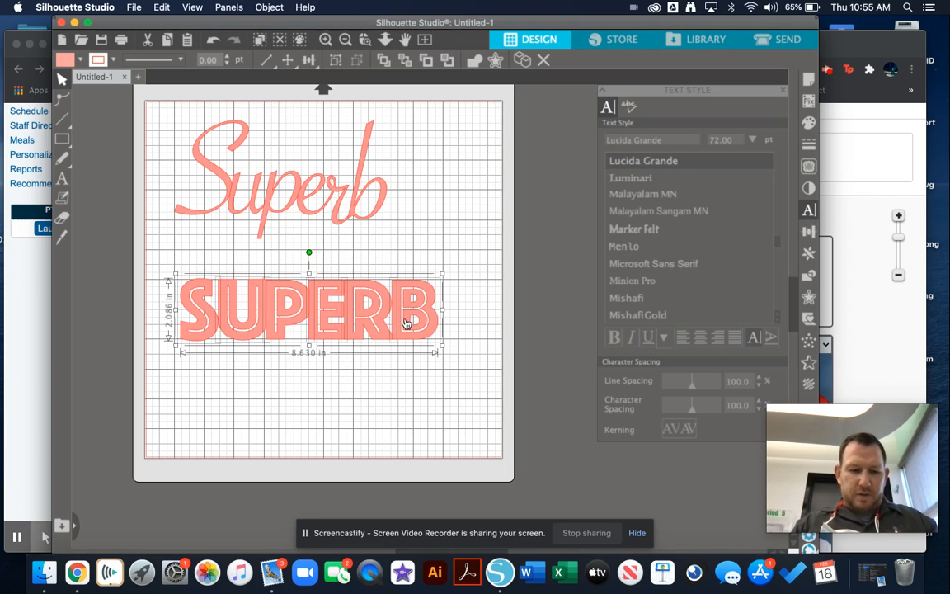
{"action": "right_click", "coordinate": [401, 315]}
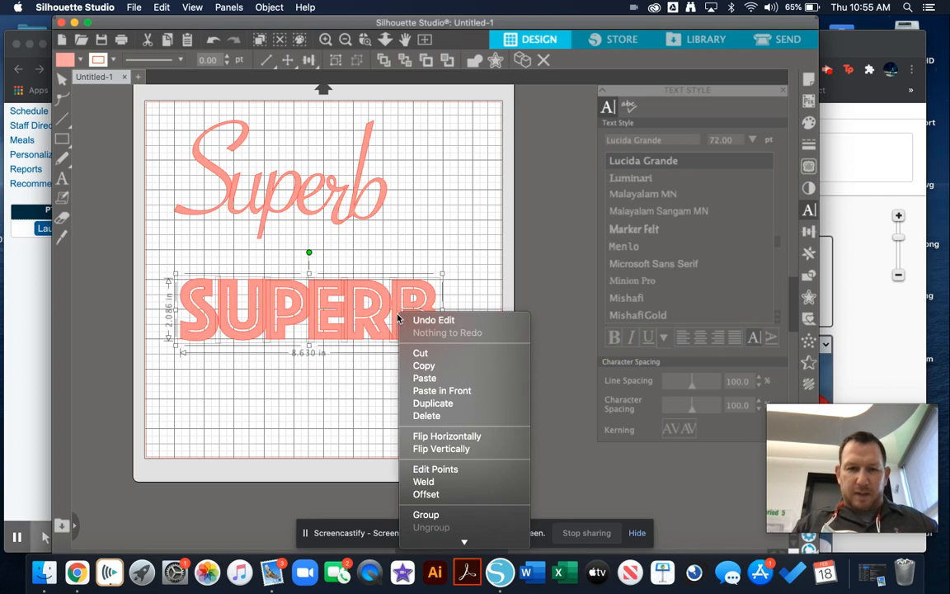
{"action": "left_click", "coordinate": [428, 483]}
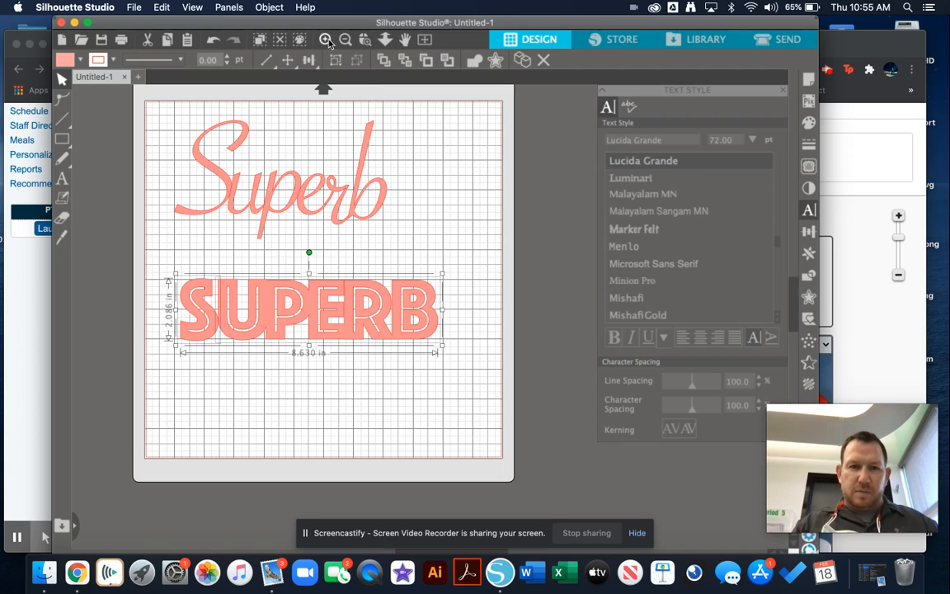
Step: Examine the welded joint at the base of the block R and B up close
{"action": "left_click", "coordinate": [327, 41]}
{"action": "left_click", "coordinate": [328, 41]}
{"action": "left_click", "coordinate": [328, 41]}
{"action": "left_click", "coordinate": [327, 41]}
{"action": "left_click", "coordinate": [327, 41]}
{"action": "left_click", "coordinate": [328, 41]}
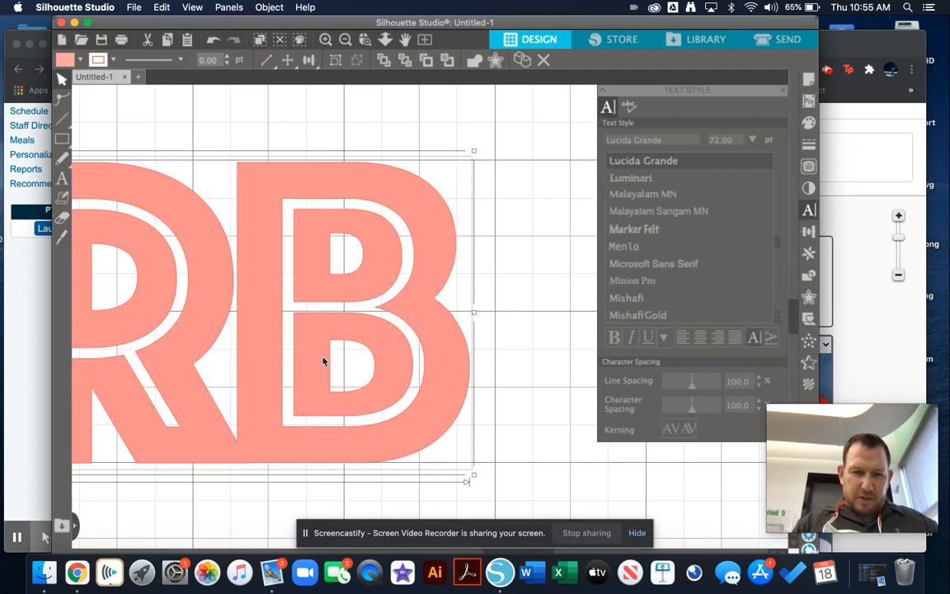
{"action": "scroll", "coordinate": [231, 485], "scroll_direction": "down", "scroll_amount": 5}
{"action": "scroll", "coordinate": [231, 485], "scroll_direction": "left", "scroll_amount": 5}
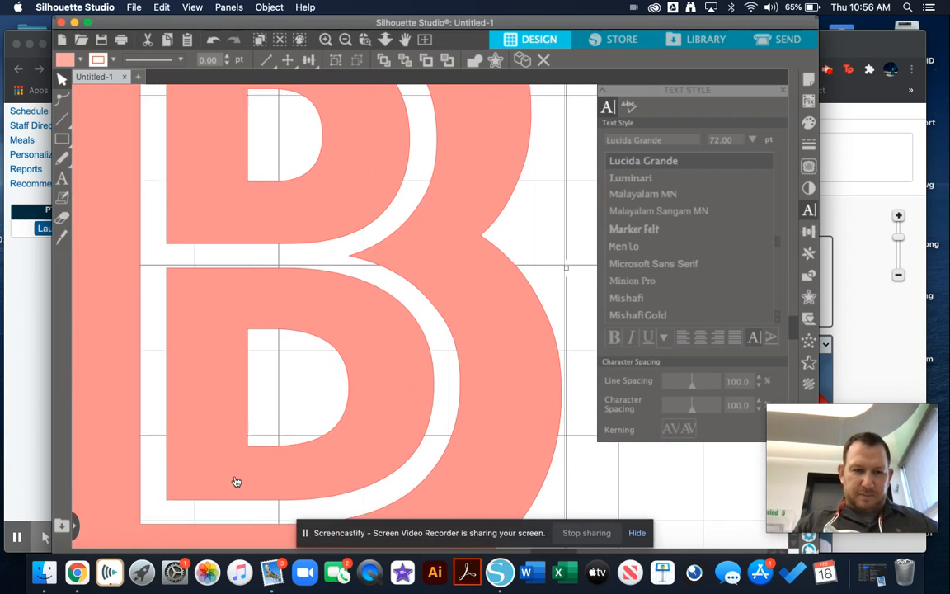
{"action": "scroll", "coordinate": [234, 479], "scroll_direction": "down", "scroll_amount": 2}
{"action": "scroll", "coordinate": [234, 478], "scroll_direction": "left", "scroll_amount": 2}
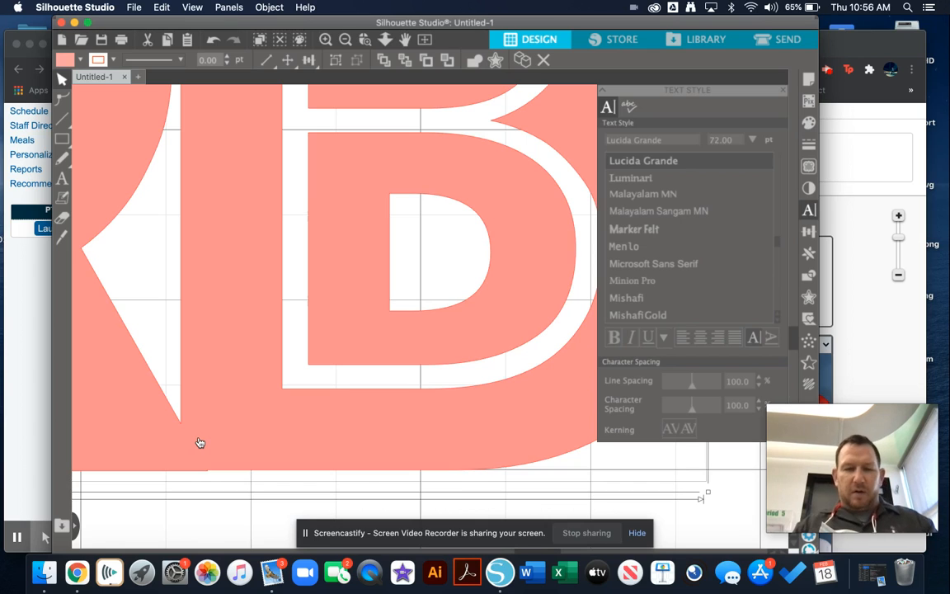
{"action": "left_click", "coordinate": [345, 40]}
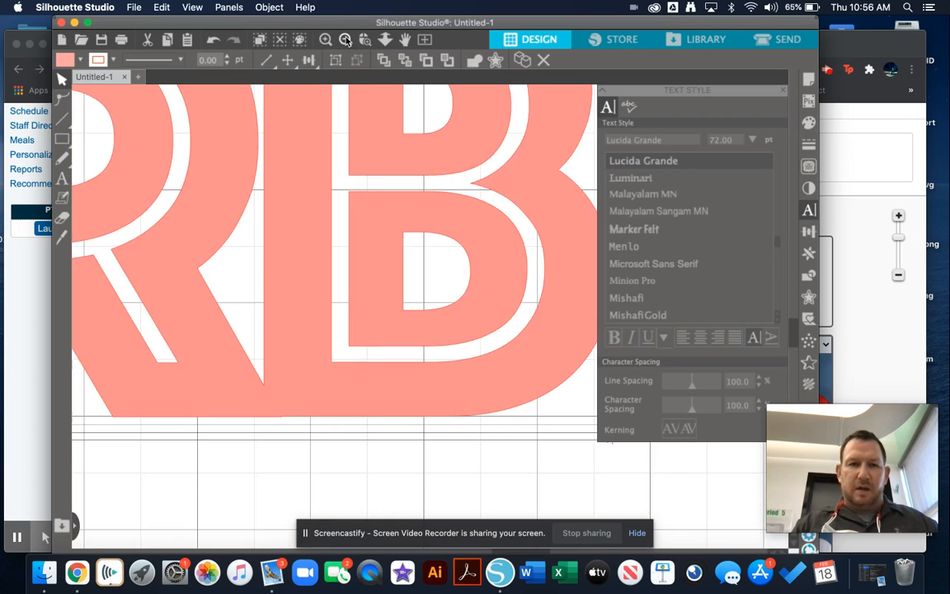
{"action": "left_click", "coordinate": [345, 40]}
{"action": "left_click", "coordinate": [346, 39]}
{"action": "left_click", "coordinate": [345, 40]}
{"action": "left_click", "coordinate": [346, 40]}
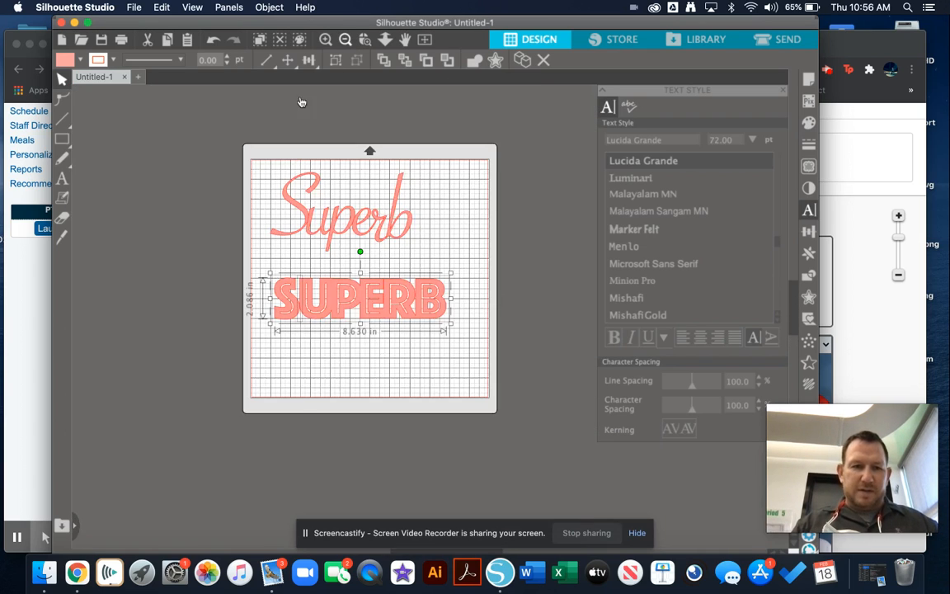
Step: Select all letters of the upper script Superb and weld them together
{"action": "left_click", "coordinate": [326, 40]}
{"action": "left_click", "coordinate": [326, 40]}
{"action": "left_click", "coordinate": [326, 40]}
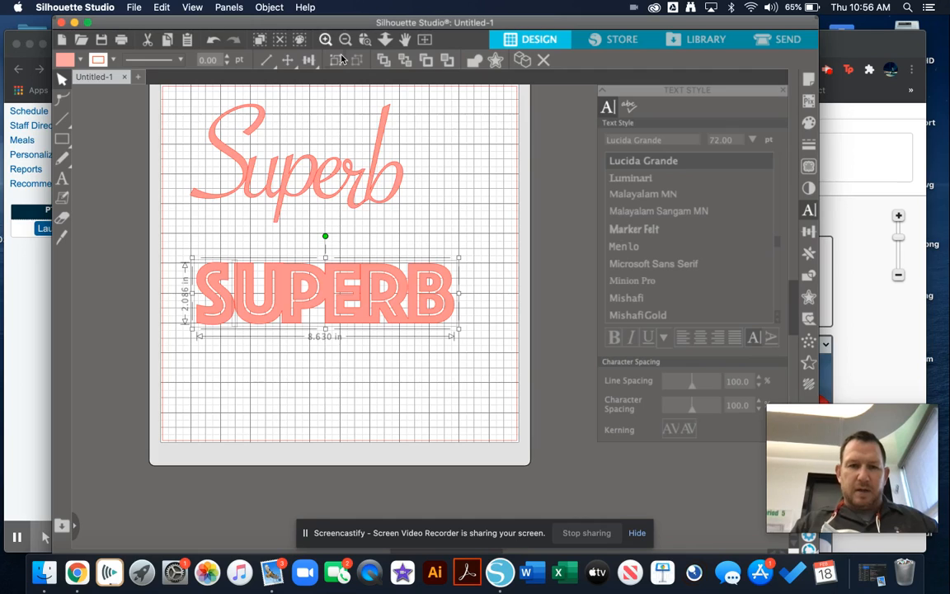
{"action": "left_click", "coordinate": [197, 110]}
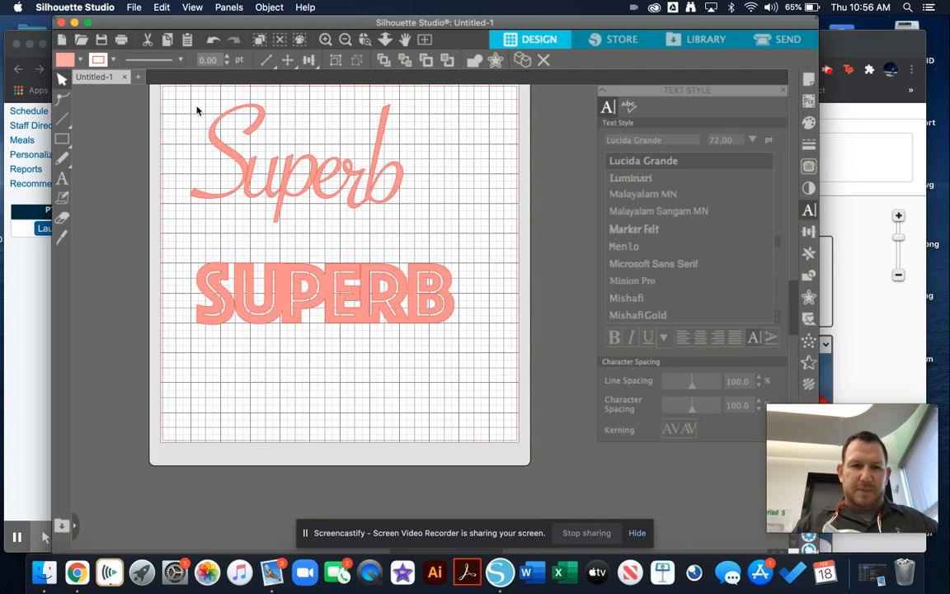
{"action": "left_click_drag", "start_coordinate": [197, 110], "coordinate": [367, 209]}
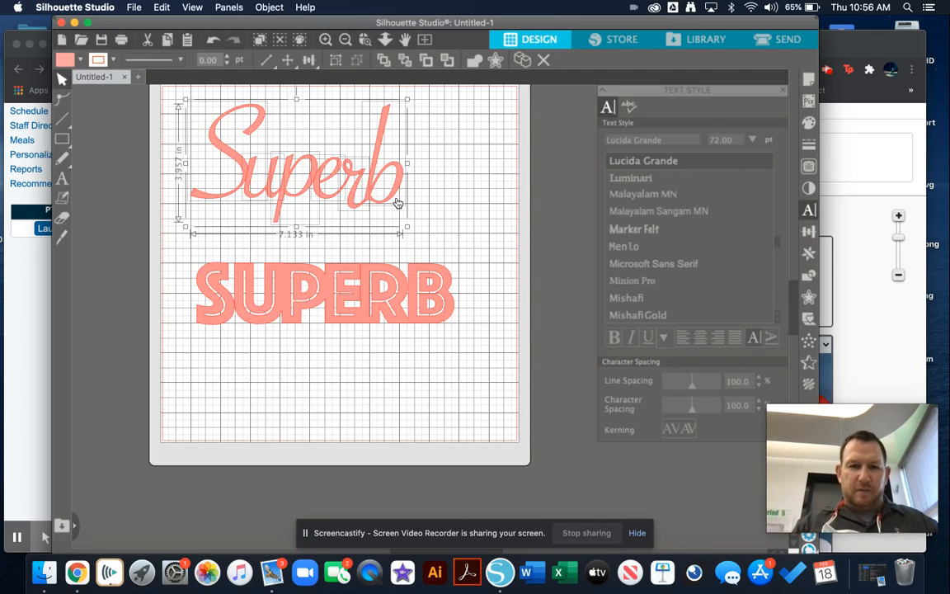
{"action": "right_click", "coordinate": [394, 189]}
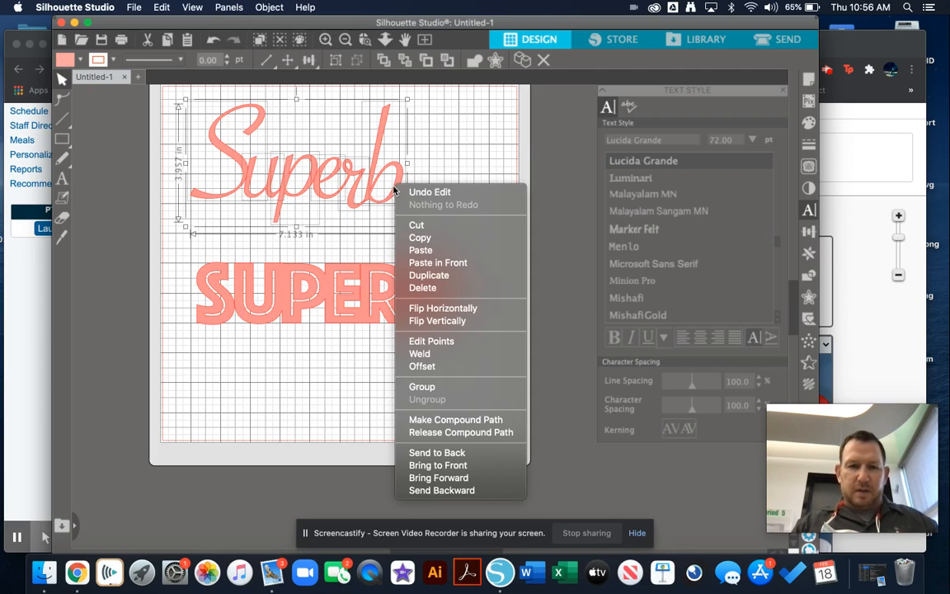
{"action": "left_click", "coordinate": [419, 354]}
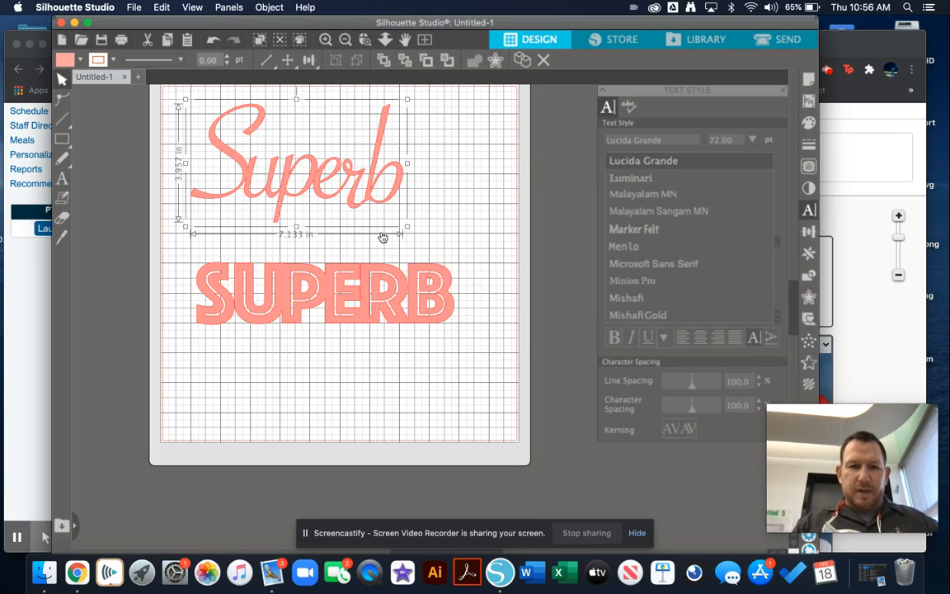